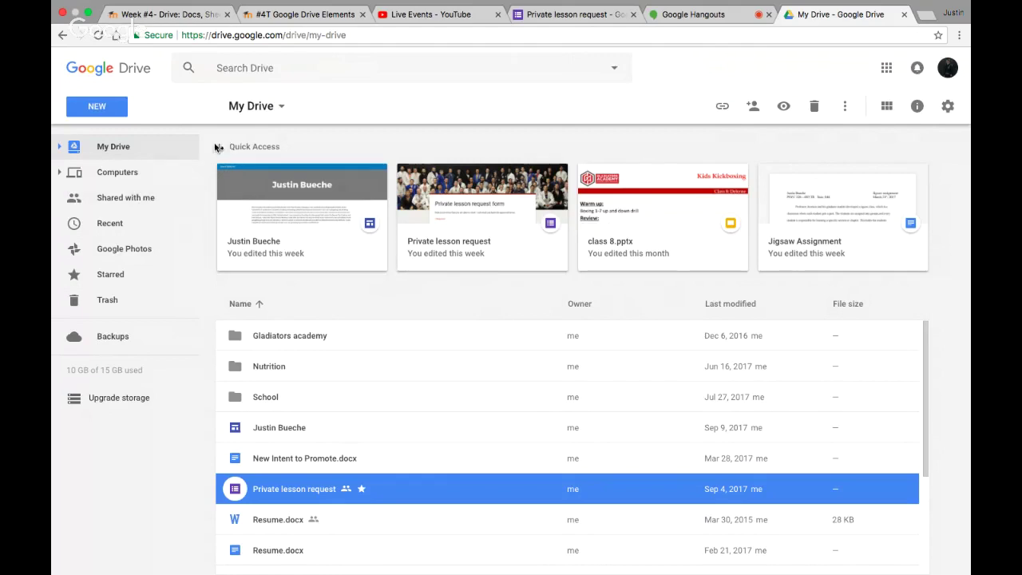
# Create a blank Google Form from Drive's New > More menu
pyautogui.click(96, 110)
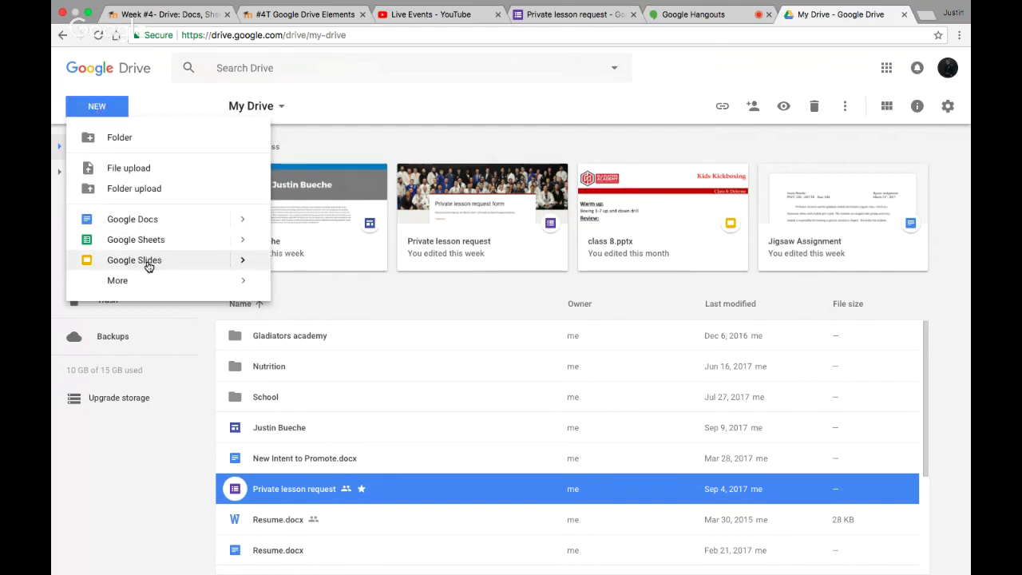
pyautogui.moveTo(123, 287)
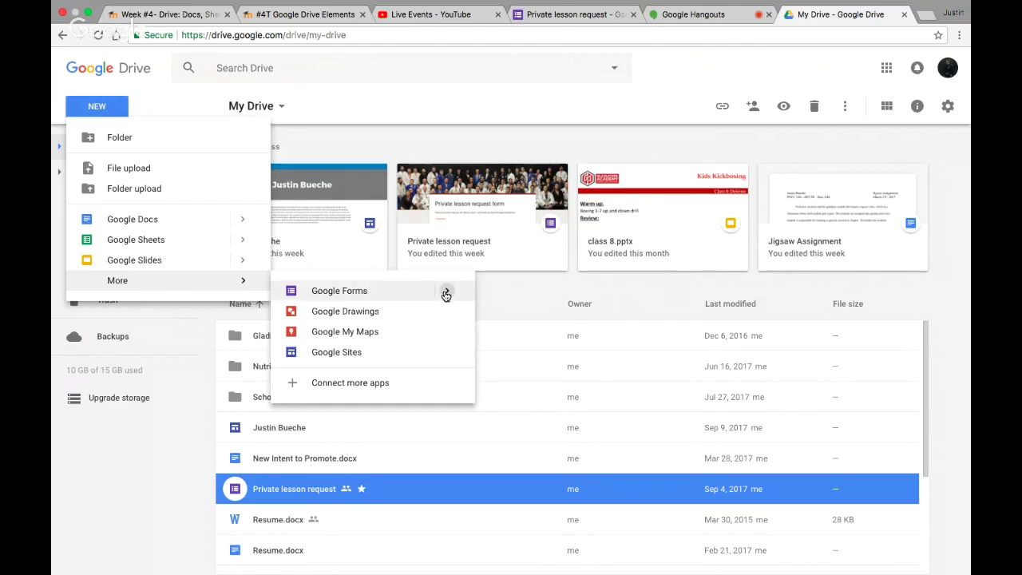
pyautogui.moveTo(446, 295)
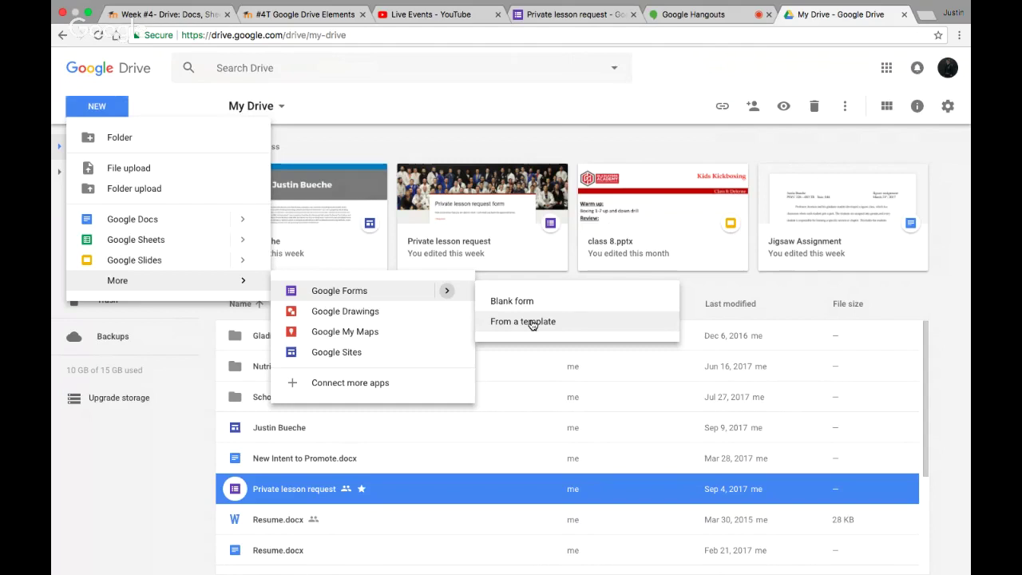
pyautogui.click(529, 301)
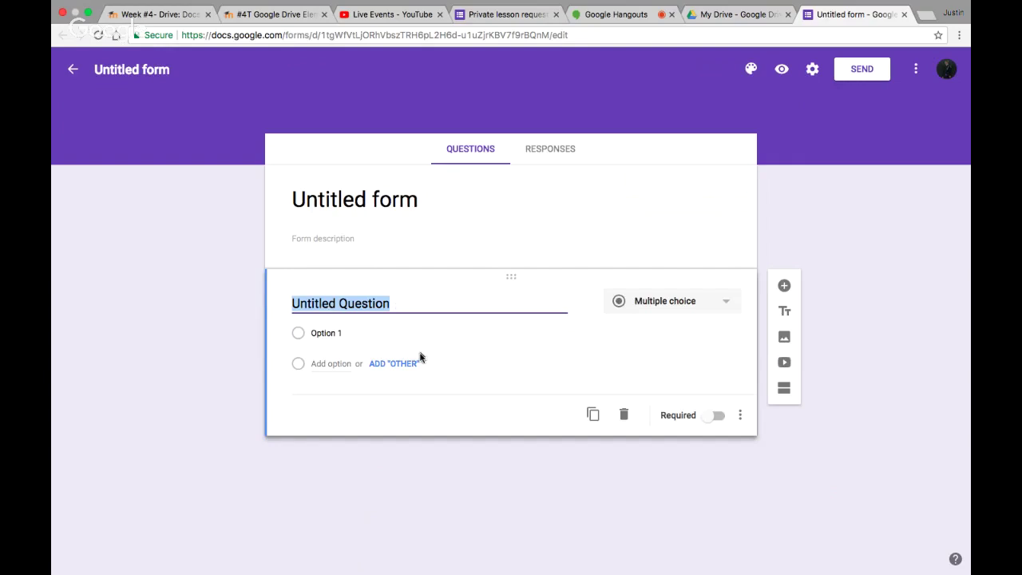
# Title the form 'Contact info' with the description 'Please fill out the questions below'
pyautogui.click(126, 74)
pyautogui.write('Contact')
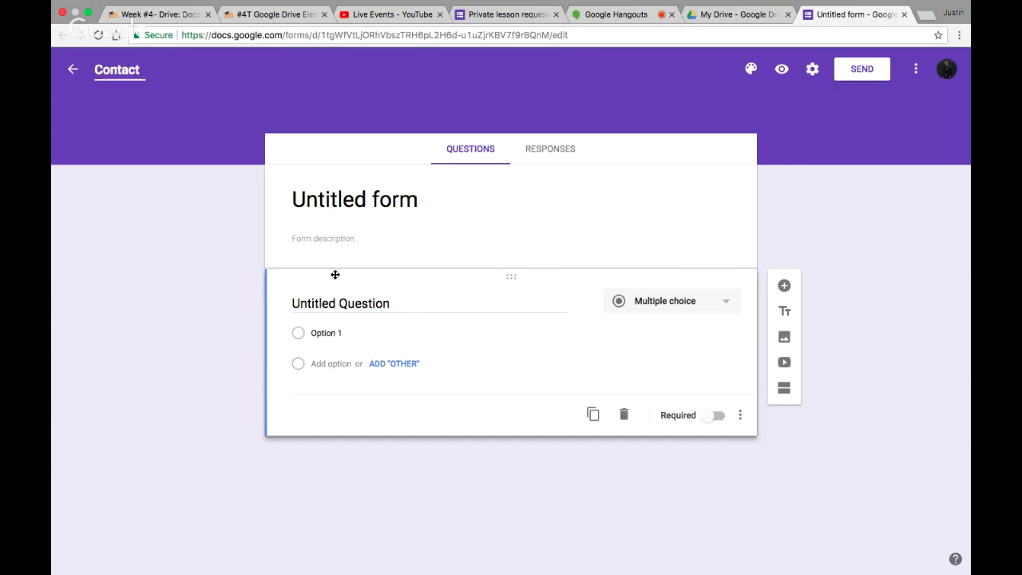
pyautogui.write(' info')
pyautogui.click(137, 374)
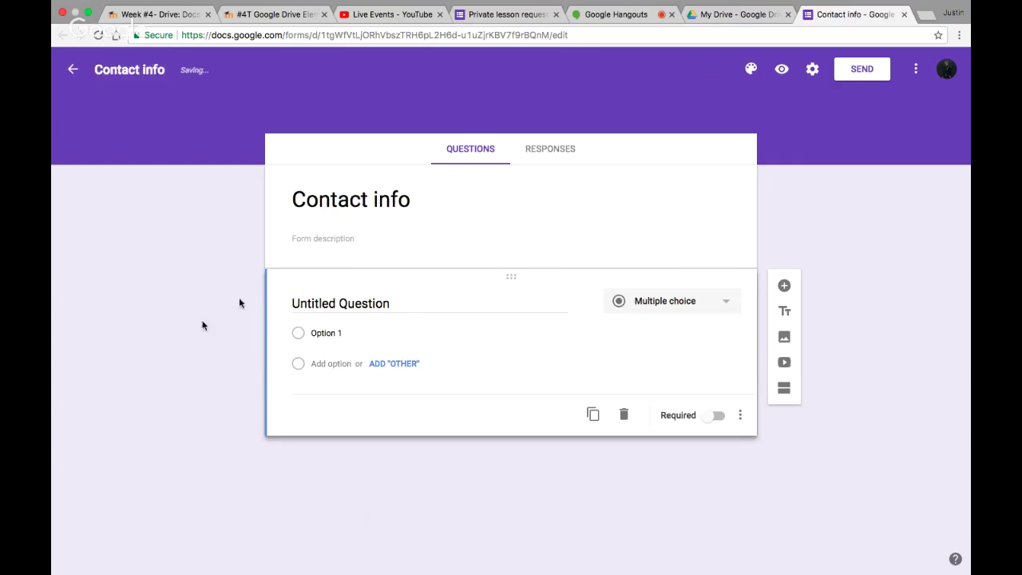
pyautogui.click(313, 237)
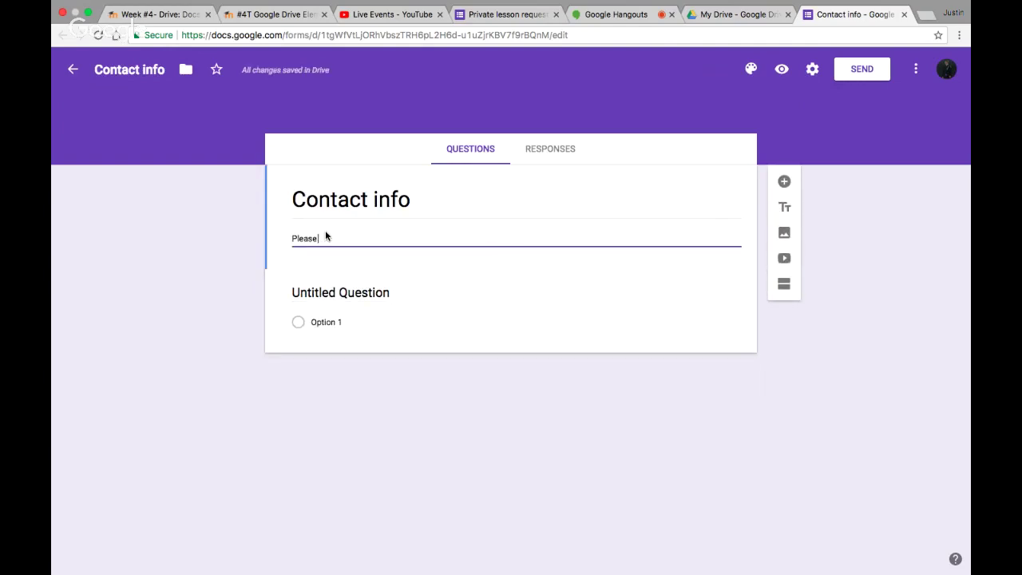
pyautogui.write('Please fill out b')
pyautogui.write('he questions ')
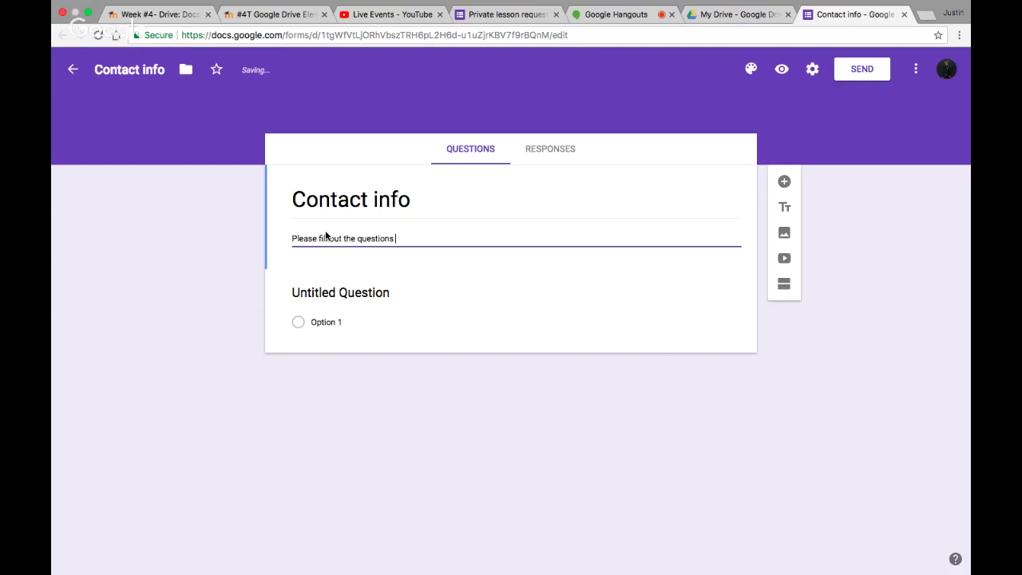
pyautogui.write('below')
pyautogui.click(174, 285)
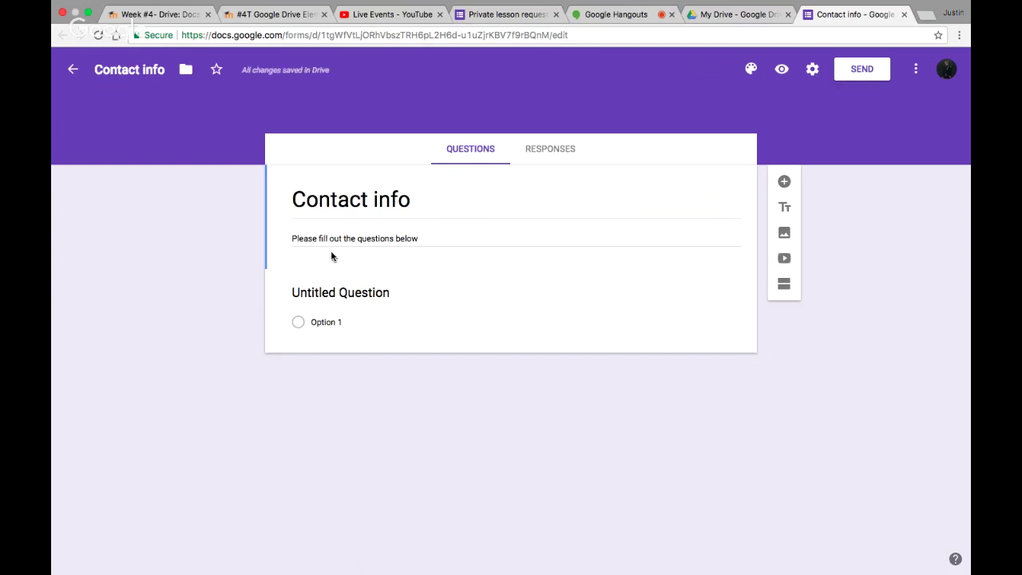
pyautogui.click(311, 289)
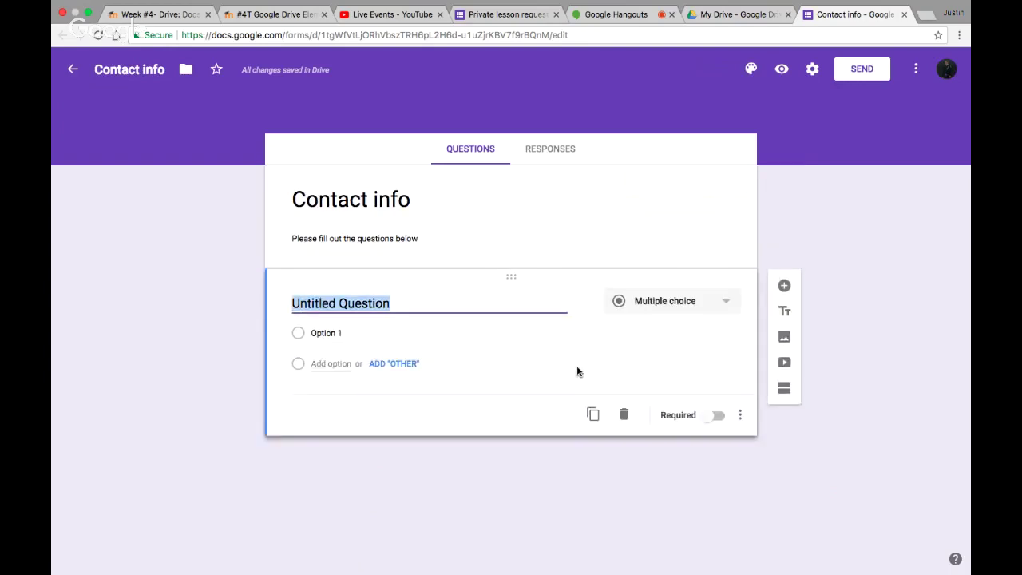
# Enter 'What is your name?' as the first question's title
pyautogui.write('NAme')
pyautogui.press('BackSpace')
pyautogui.press('BackSpace')
pyautogui.press('BackSpace')
pyautogui.press('BackSpace')
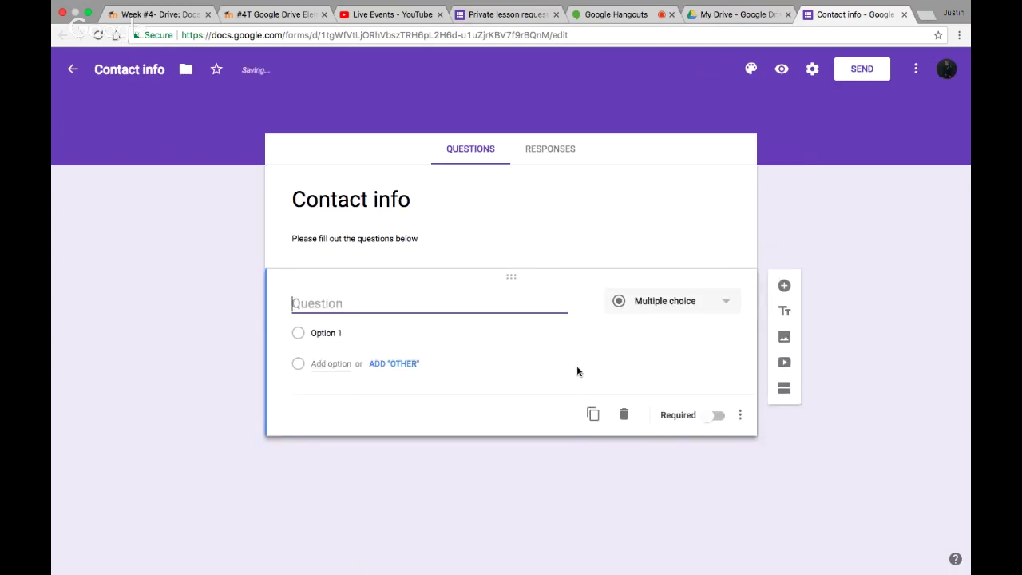
pyautogui.write('what is your ')
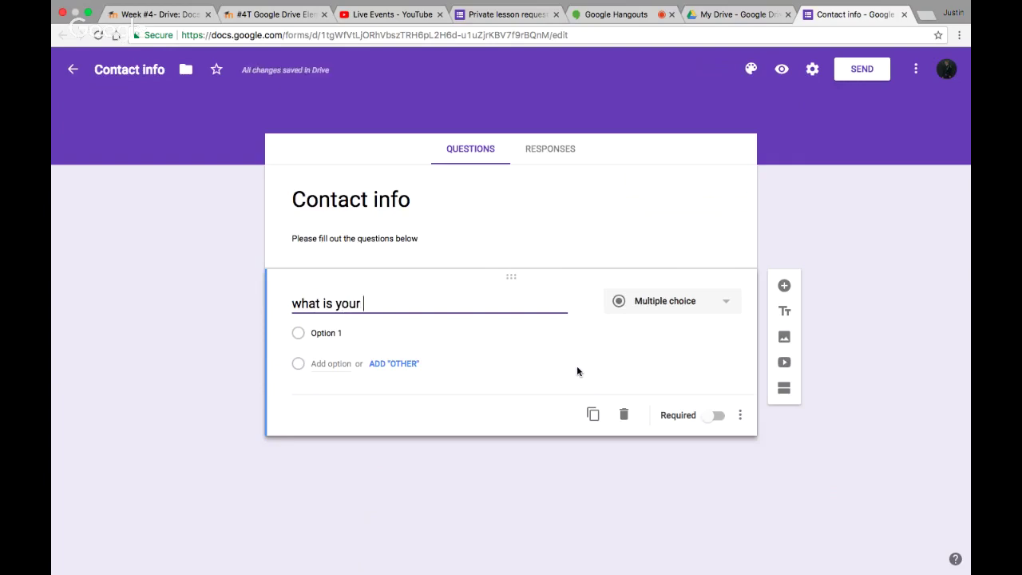
pyautogui.write('name?')
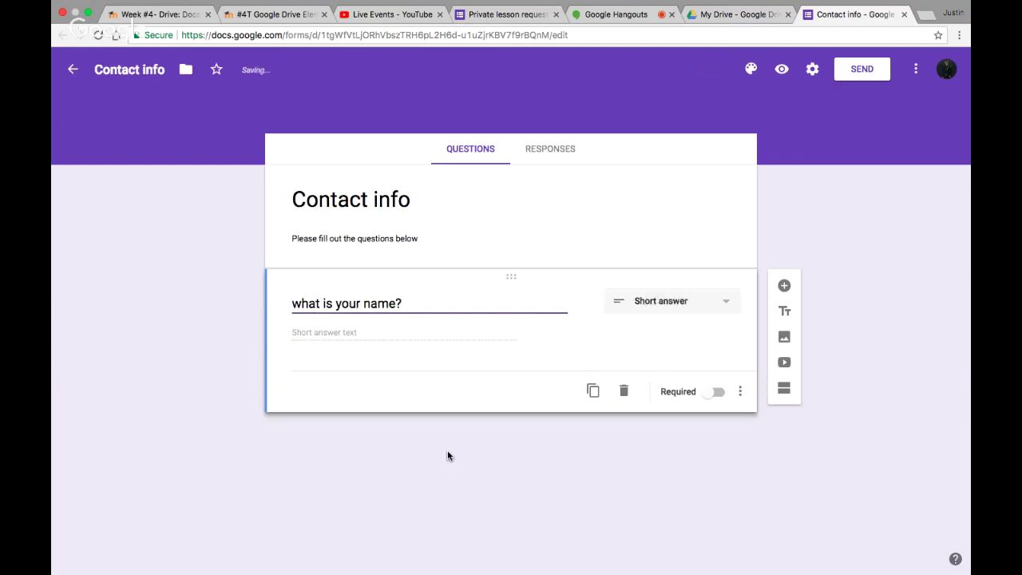
pyautogui.click(495, 472)
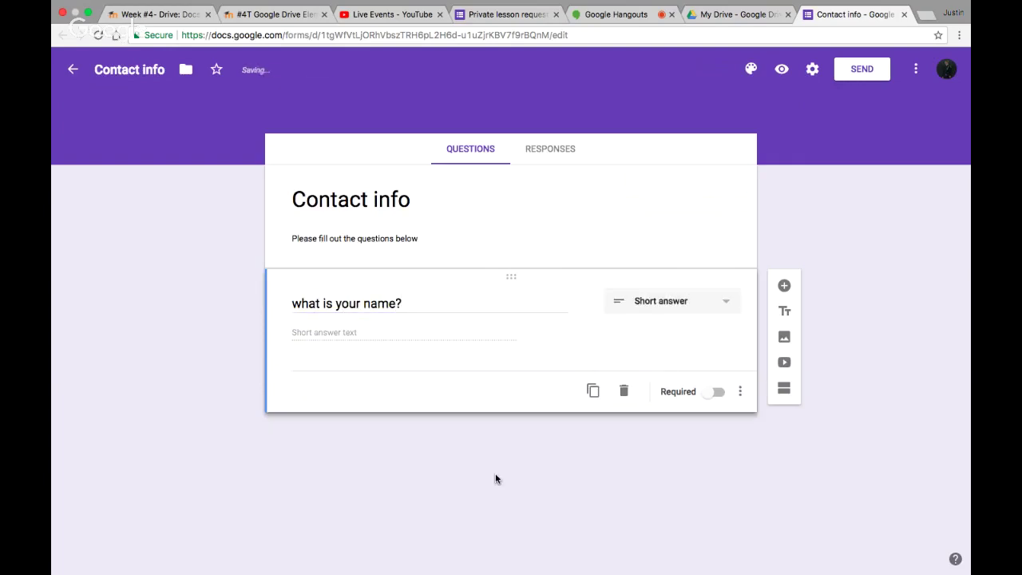
pyautogui.tripleClick(300, 303)
pyautogui.click(301, 303)
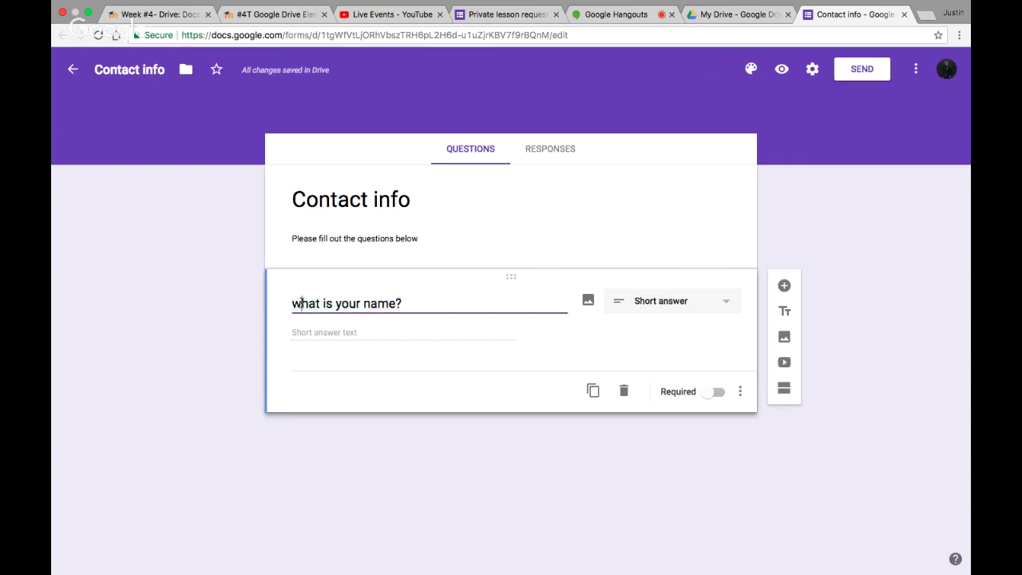
pyautogui.press('BackSpace')
pyautogui.write('W')
pyautogui.click(354, 392)
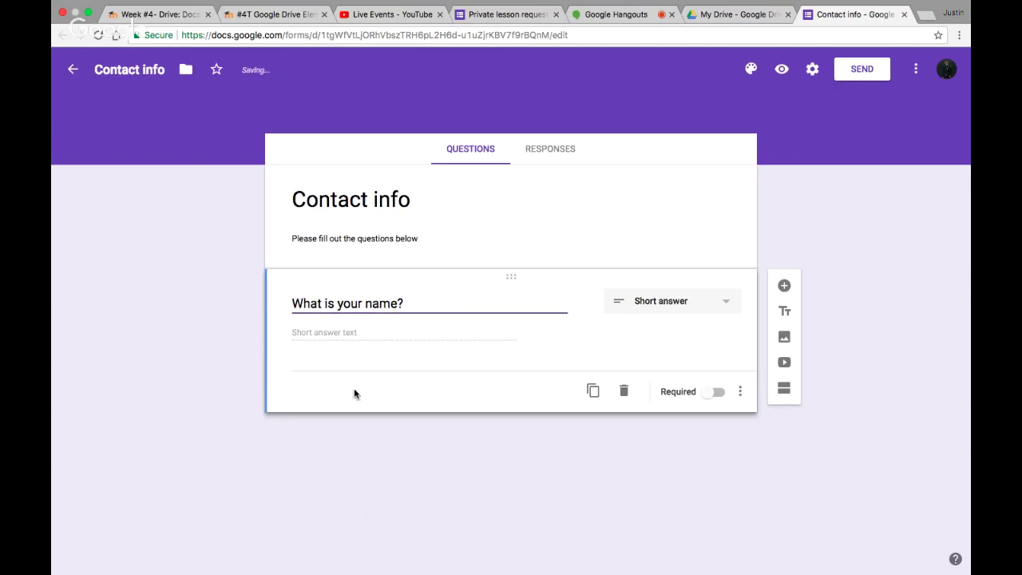
# Make the name question a required Short answer question
pyautogui.click(663, 309)
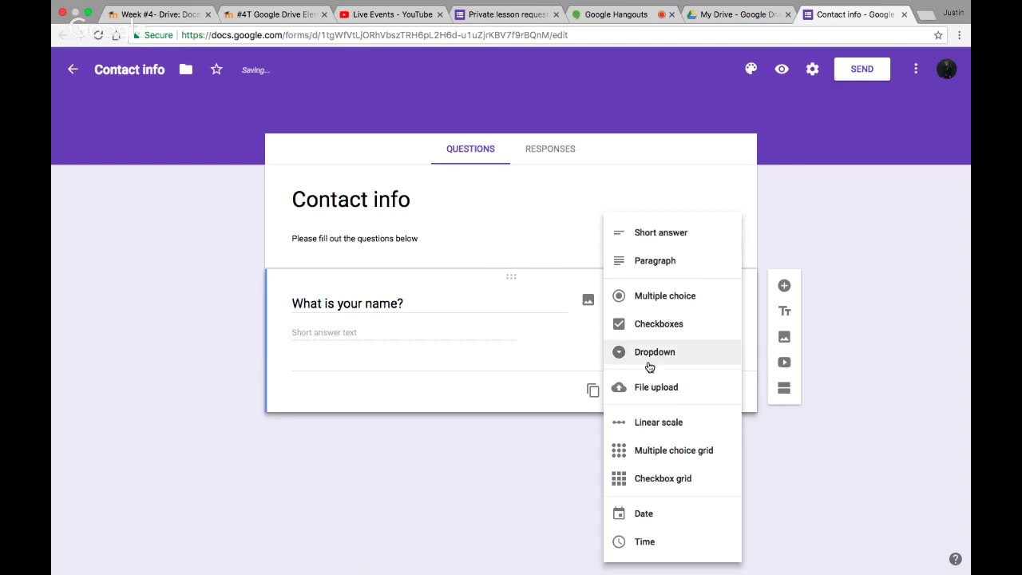
pyautogui.click(496, 470)
pyautogui.click(719, 305)
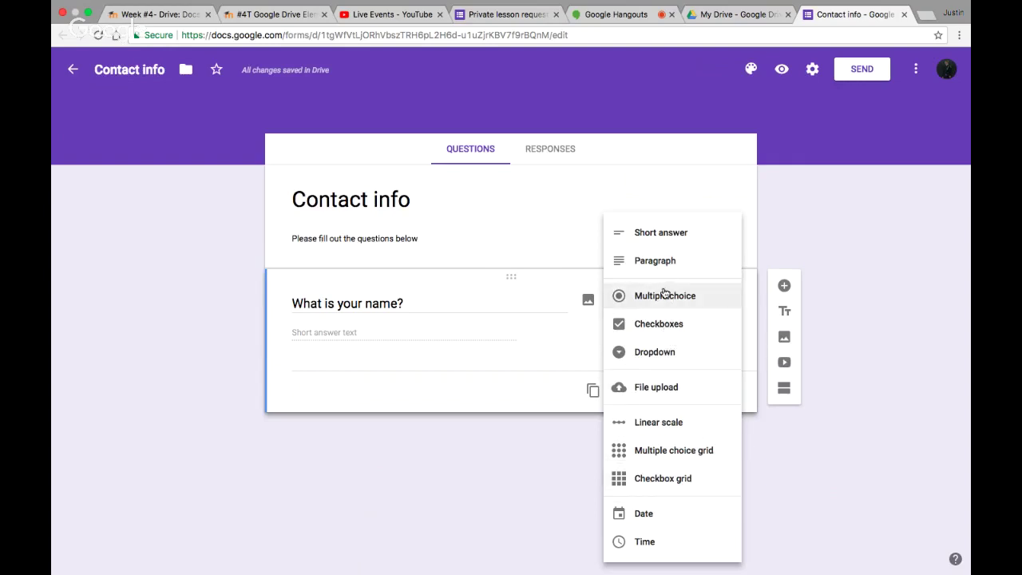
pyautogui.click(657, 231)
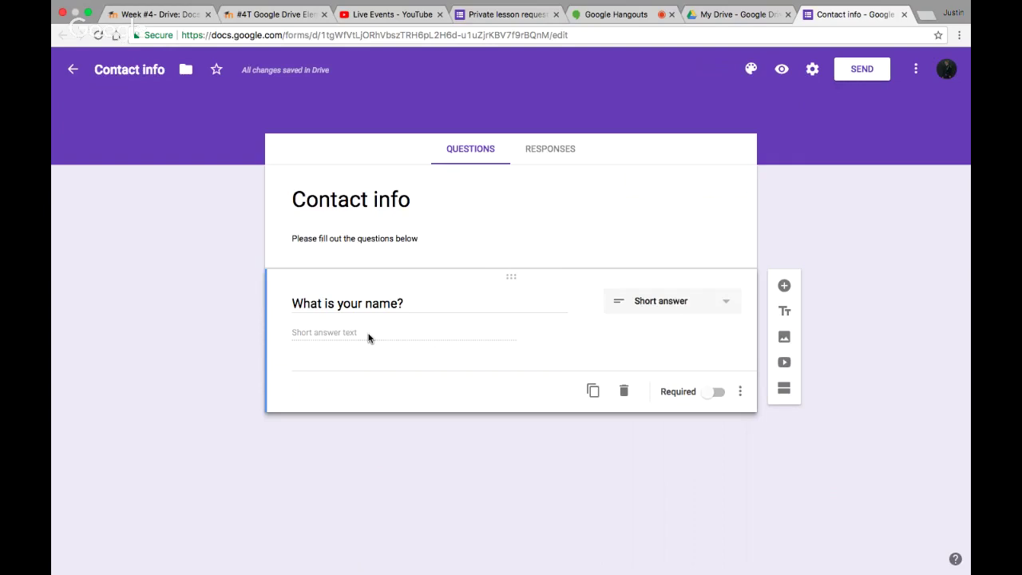
pyautogui.click(713, 392)
# Add a multiple-choice question titled 'Age'
pyautogui.click(785, 285)
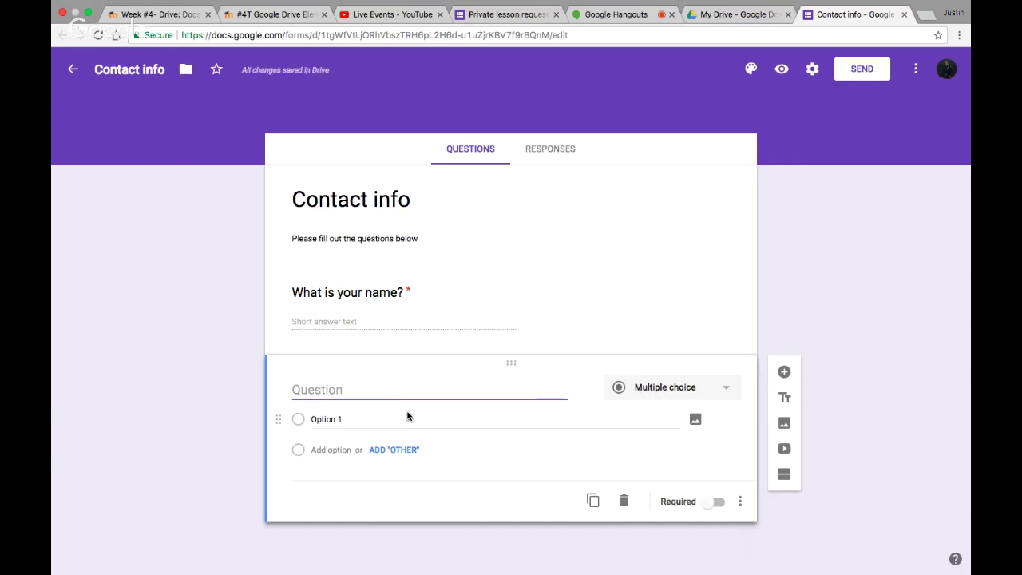
pyautogui.write('Age')
pyautogui.click(713, 391)
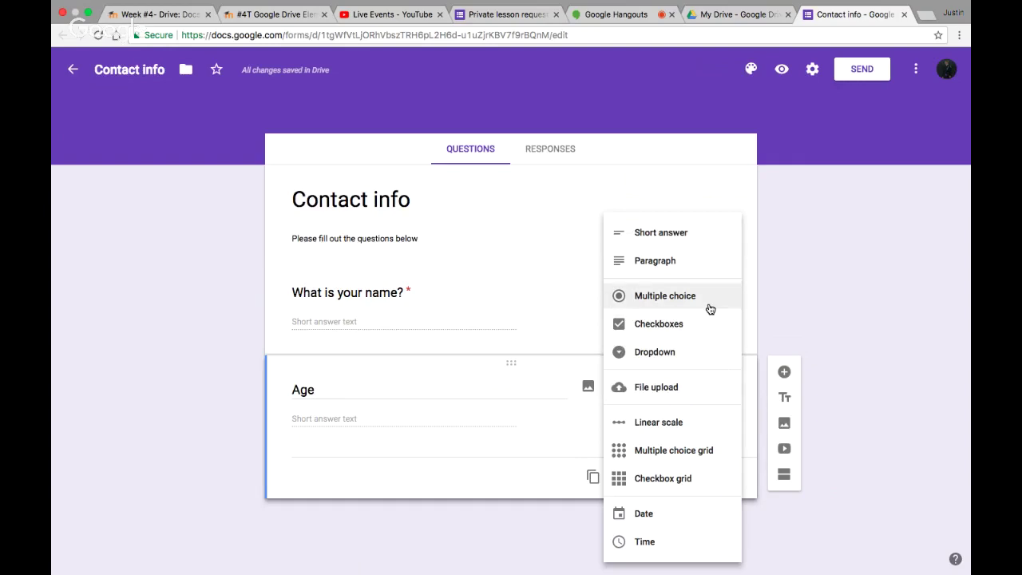
pyautogui.click(682, 300)
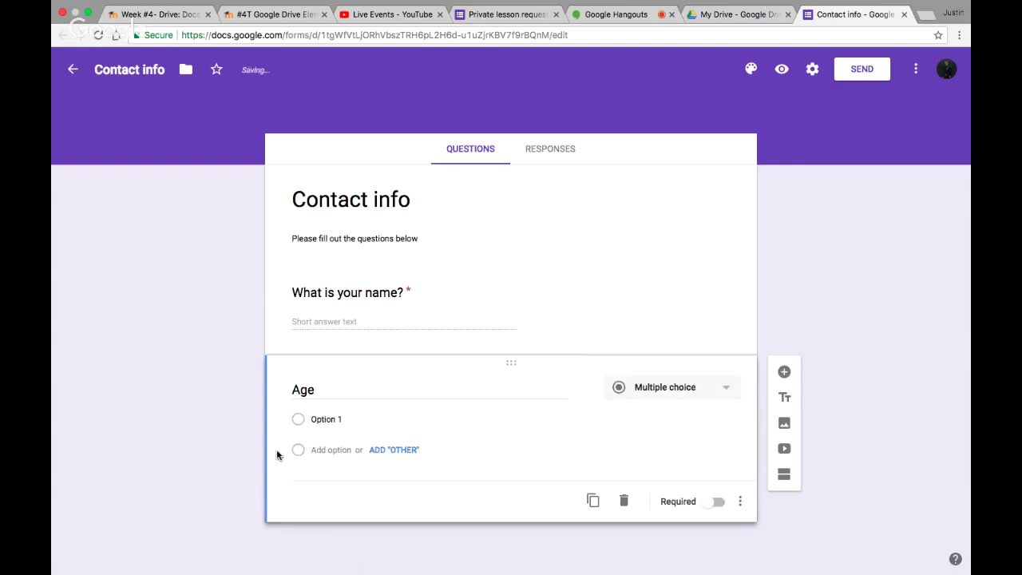
# Give the Age question the options 18, 19, 20 and 21
pyautogui.click(314, 419)
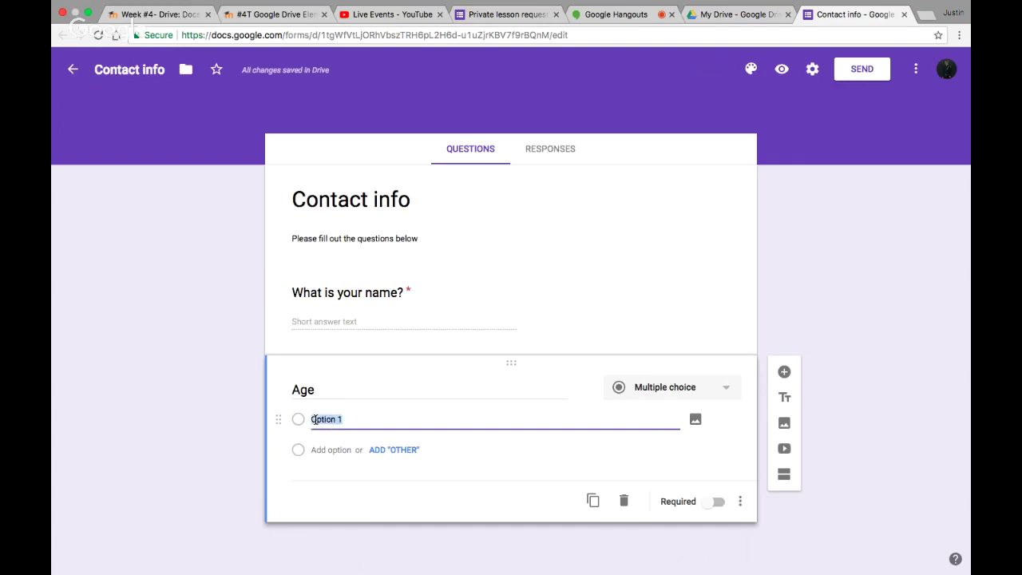
pyautogui.press('BackSpace')
pyautogui.write('18')
pyautogui.click(313, 450)
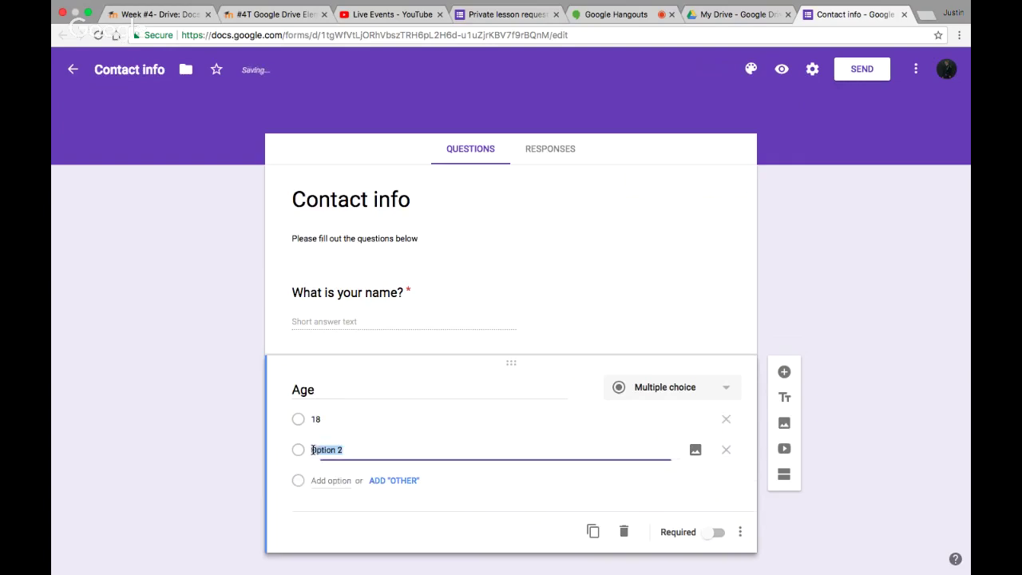
pyautogui.write('19')
pyautogui.click(350, 484)
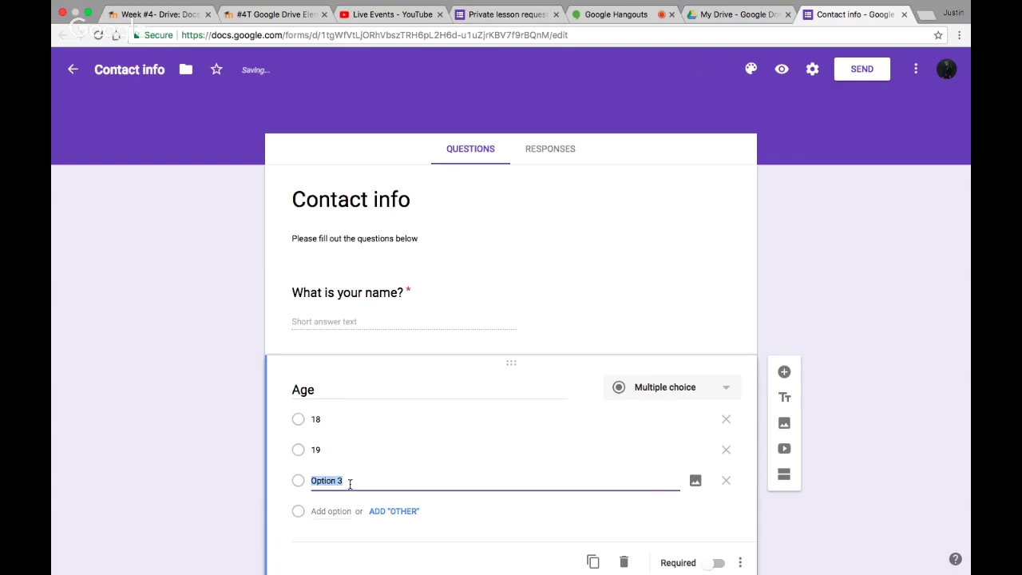
pyautogui.write('20')
pyautogui.click(338, 511)
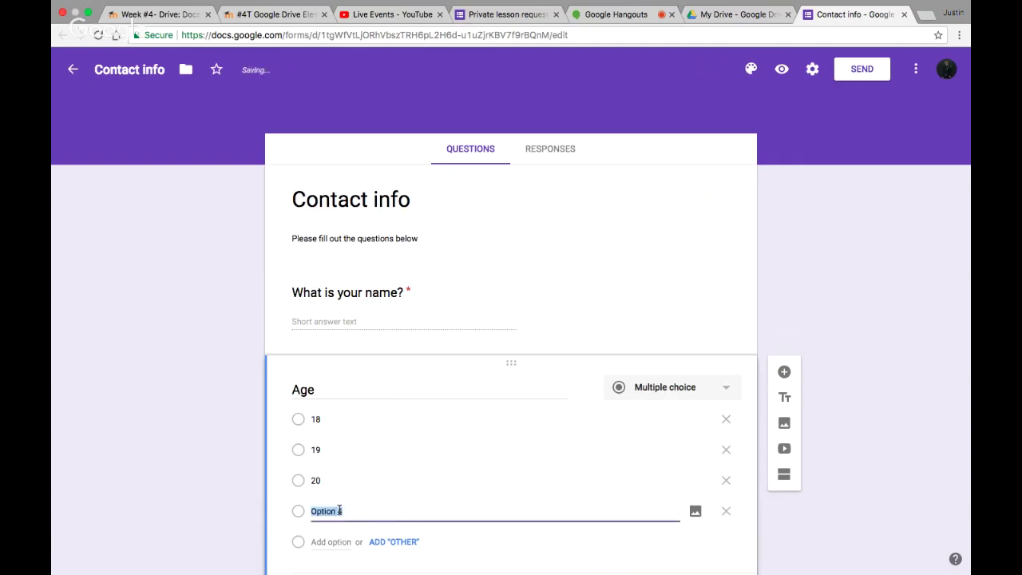
pyautogui.write('21')
pyautogui.click(222, 509)
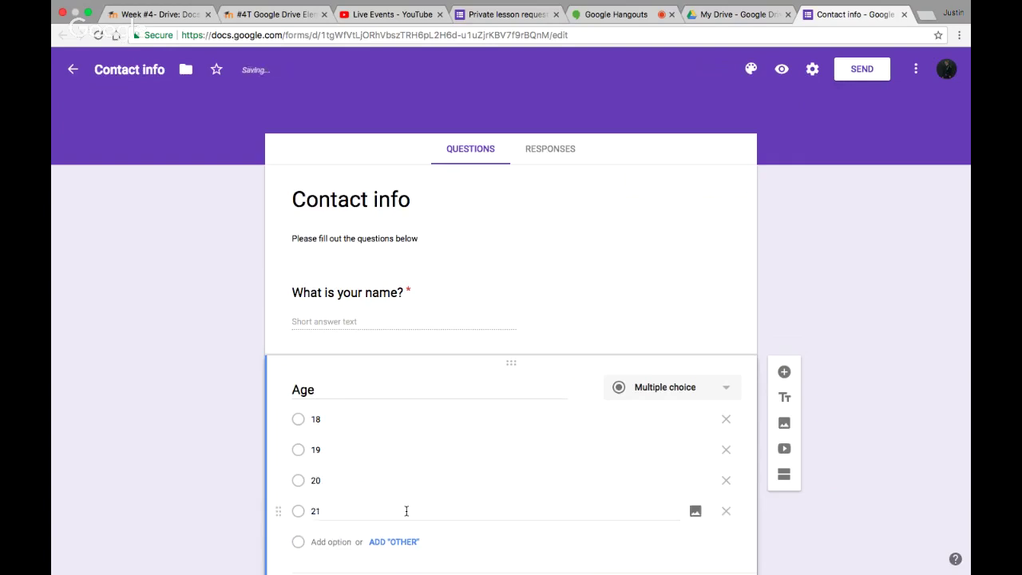
# Add an Other choice to the Age question and mark it required
pyautogui.scroll(-2, 407, 511)
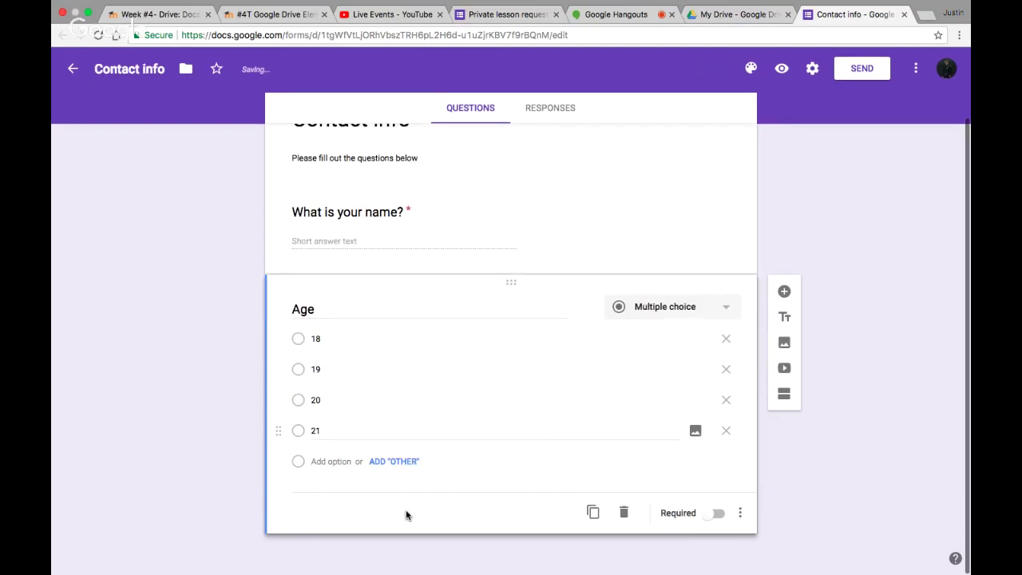
pyautogui.click(395, 462)
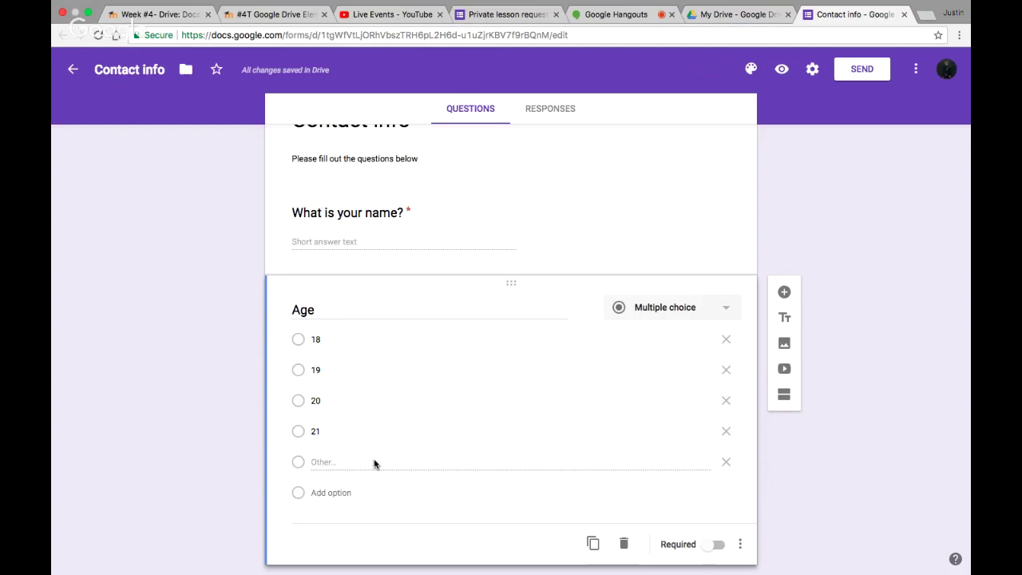
pyautogui.click(712, 545)
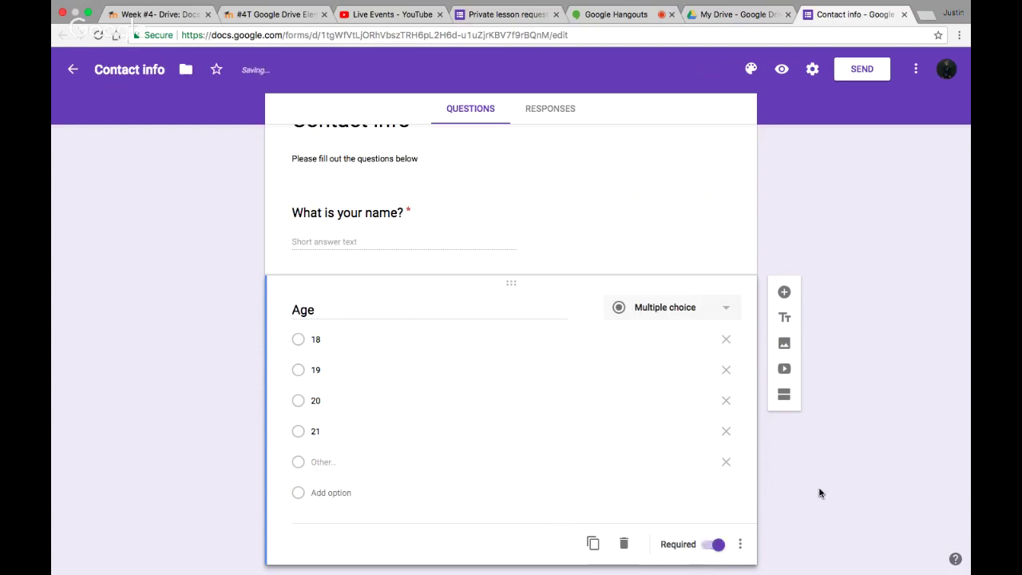
pyautogui.scroll(-1, 841, 482)
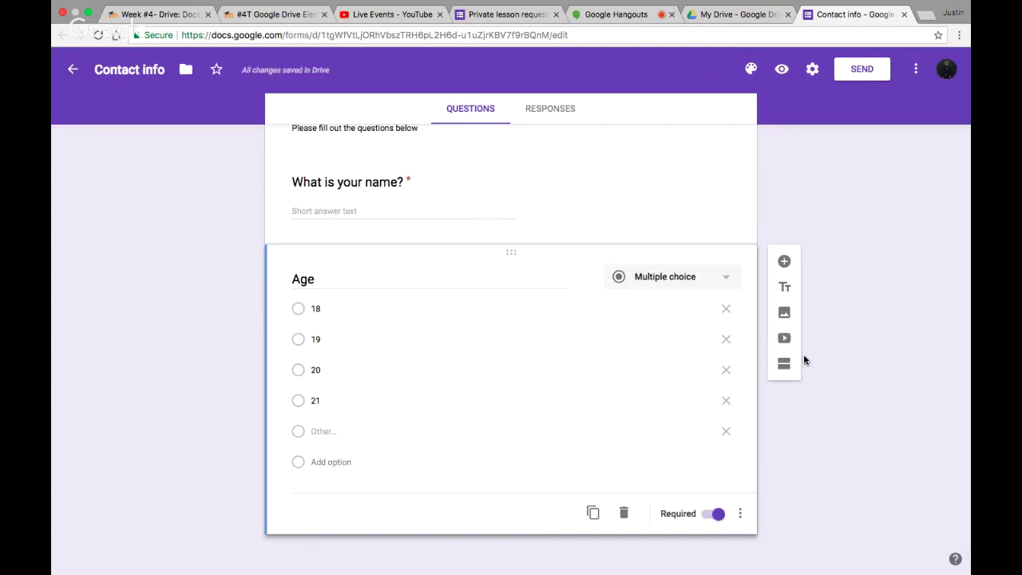
# Try adding an image and a title block, then cancel and delete them
pyautogui.click(785, 315)
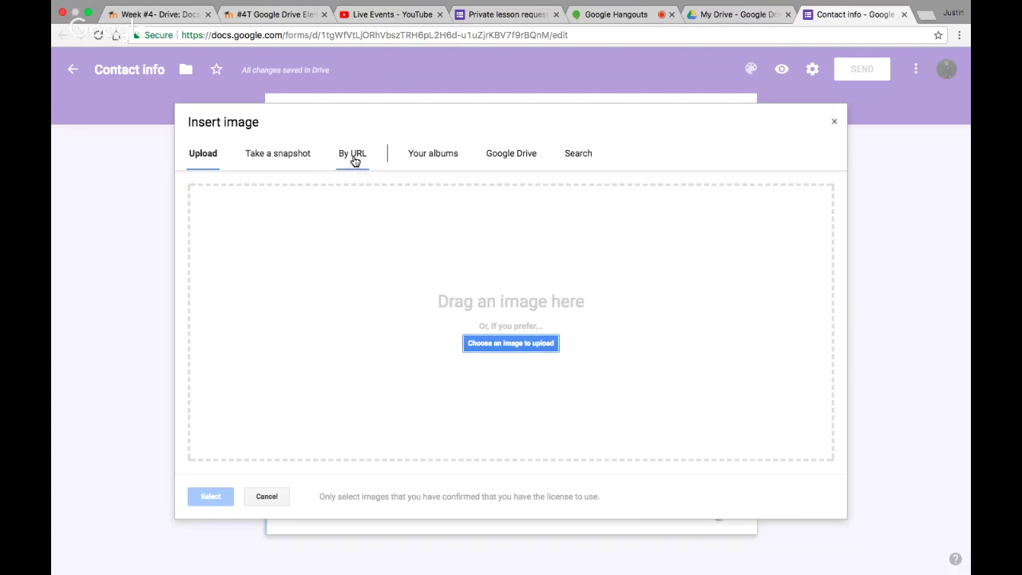
pyautogui.click(833, 124)
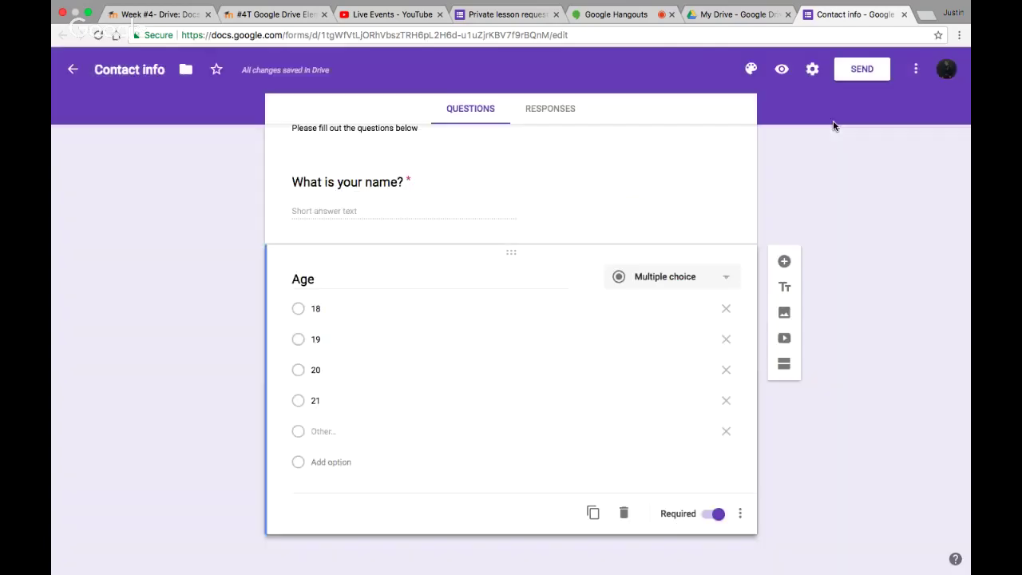
pyautogui.click(784, 289)
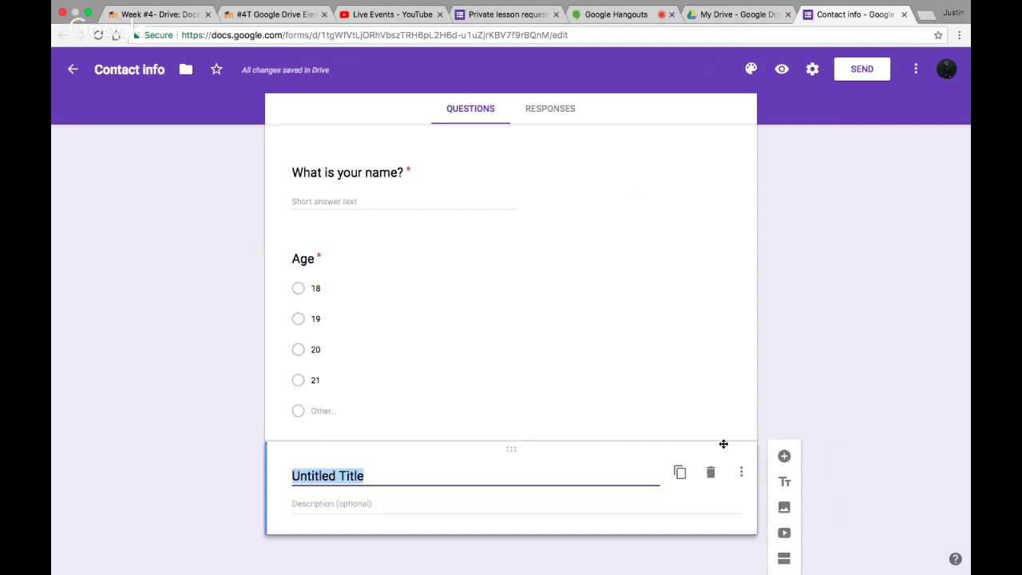
pyautogui.click(740, 476)
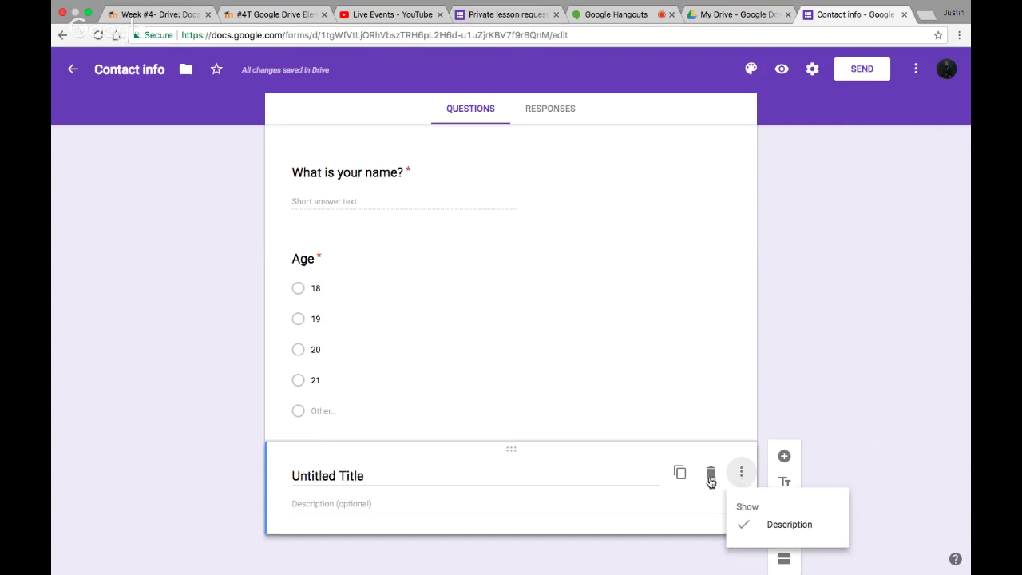
pyautogui.click(711, 478)
pyautogui.click(708, 477)
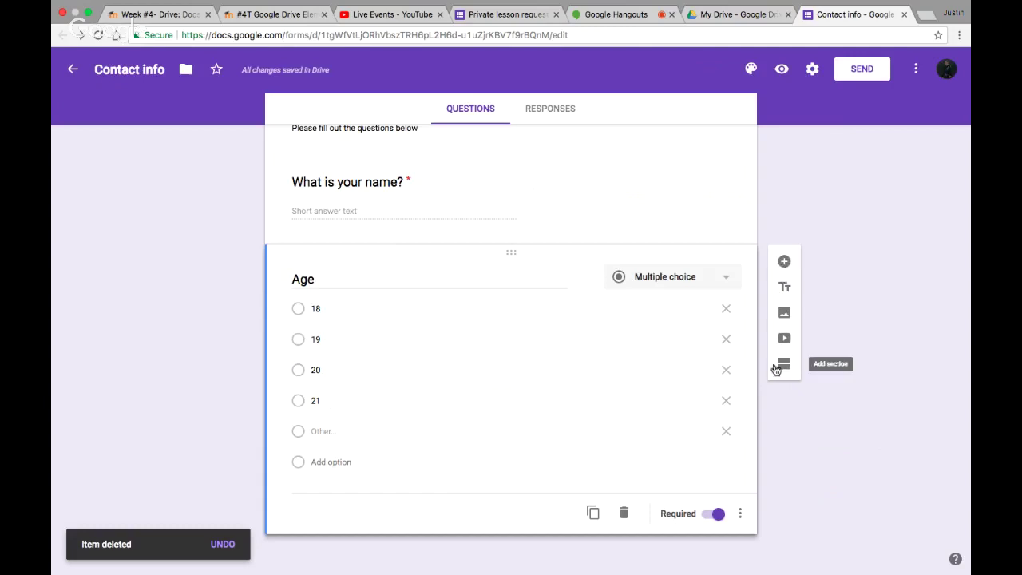
# Add a new section after the Age question
pyautogui.click(782, 365)
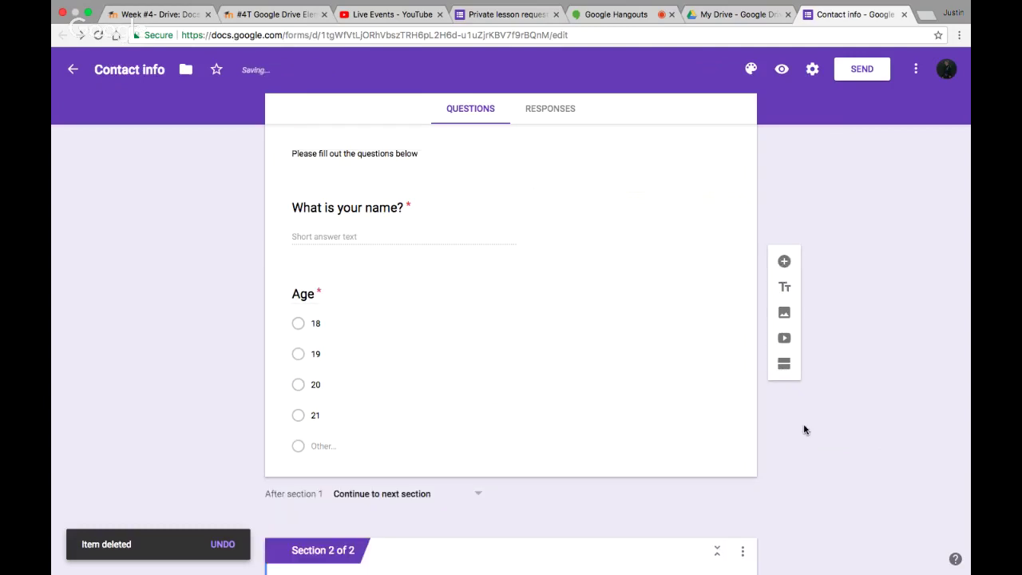
pyautogui.scroll(3, 804, 429)
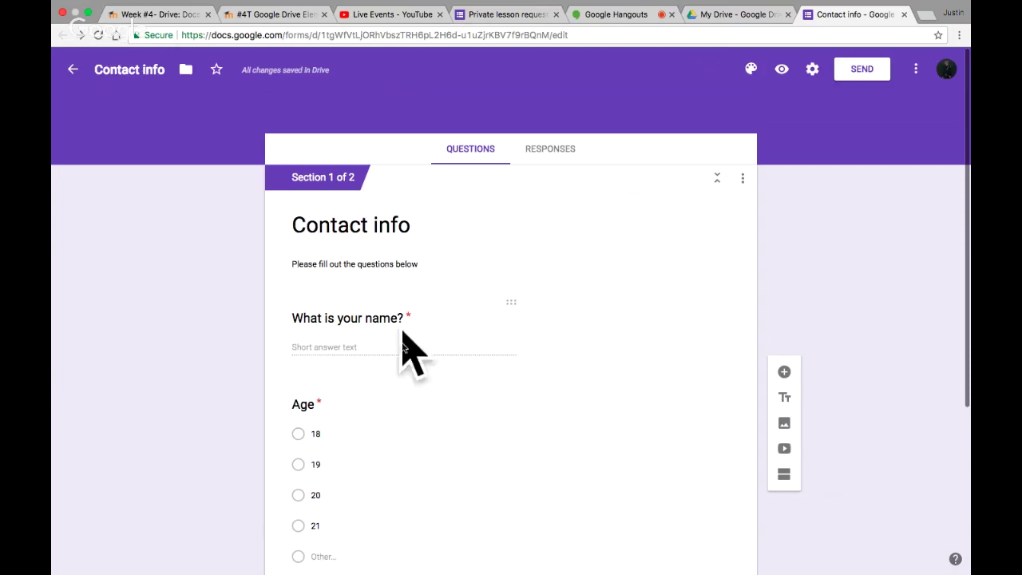
pyautogui.scroll(-2, 495, 320)
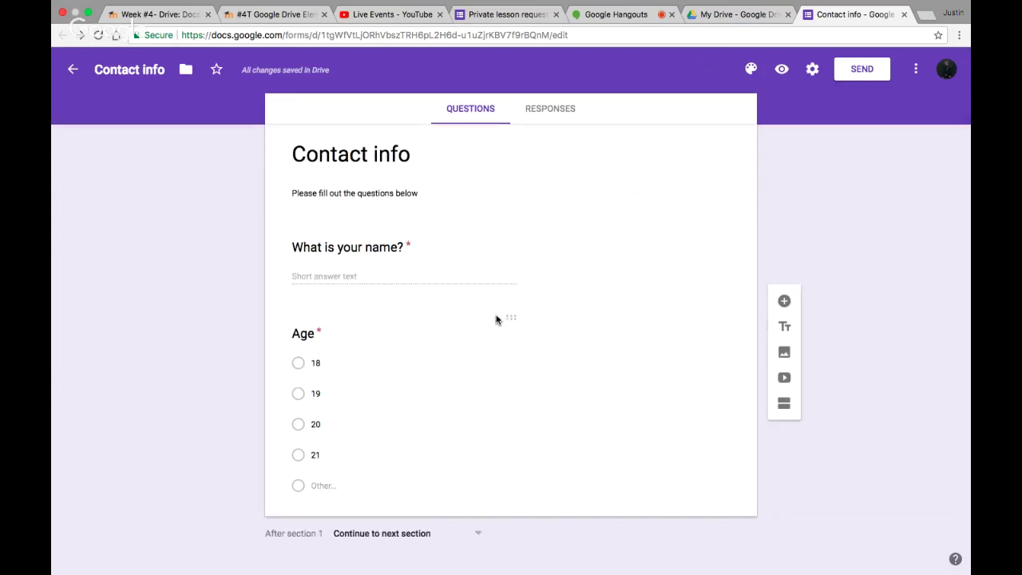
# Rename the new Untitled Section to 'Phone number'
pyautogui.scroll(2, 447, 311)
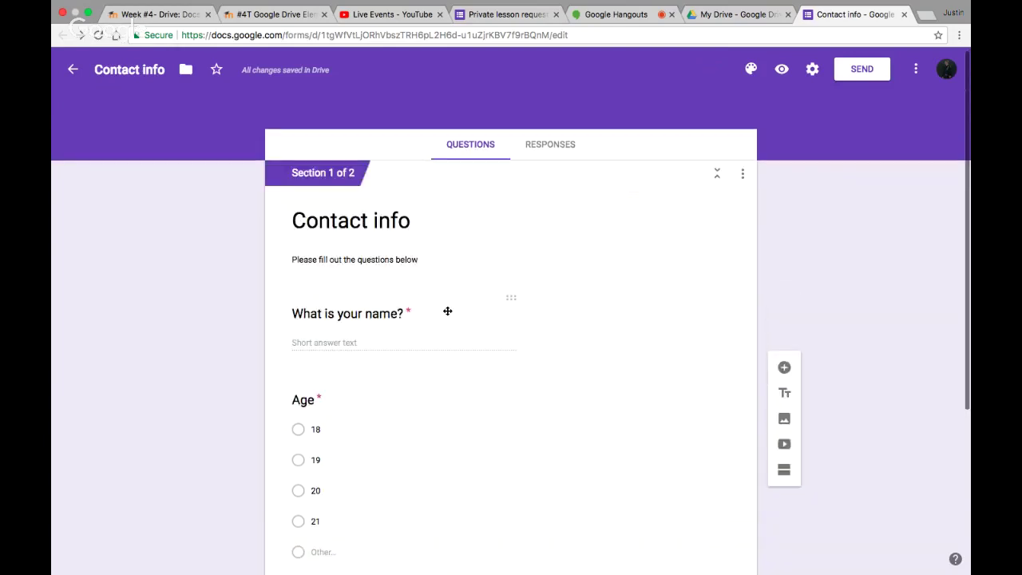
pyautogui.scroll(-6, 447, 312)
pyautogui.click(391, 465)
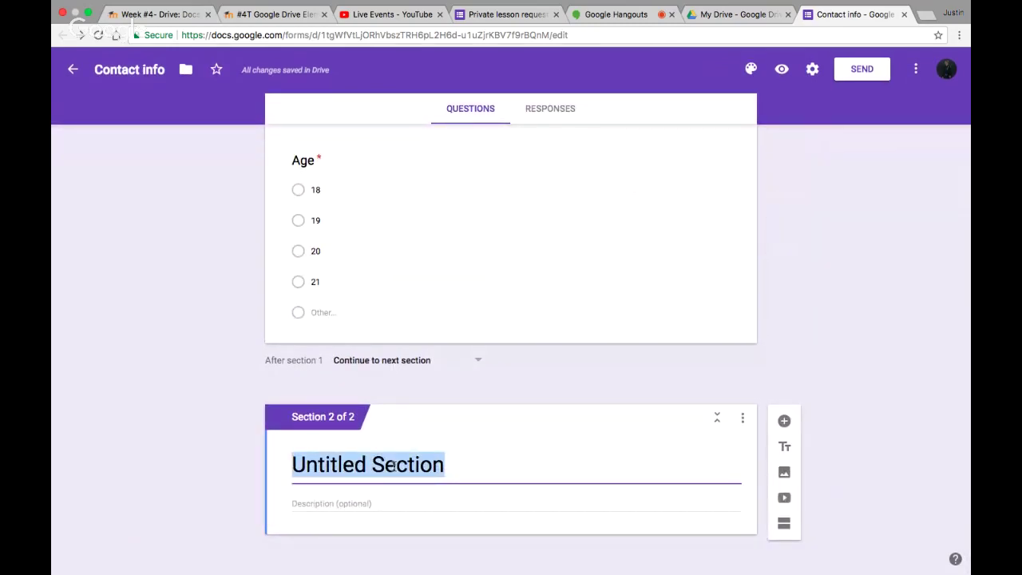
pyautogui.write('Pho')
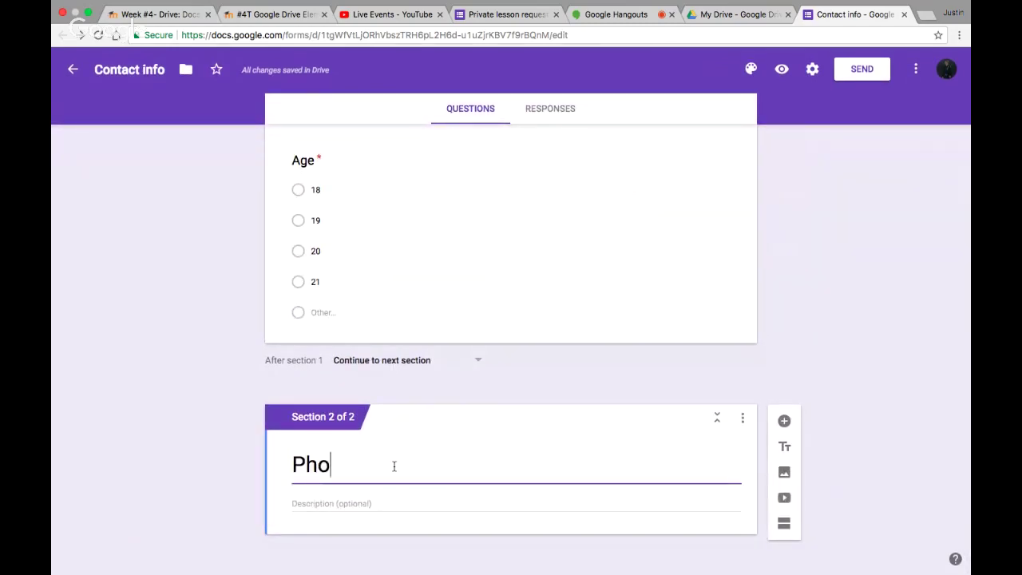
pyautogui.write('ne number')
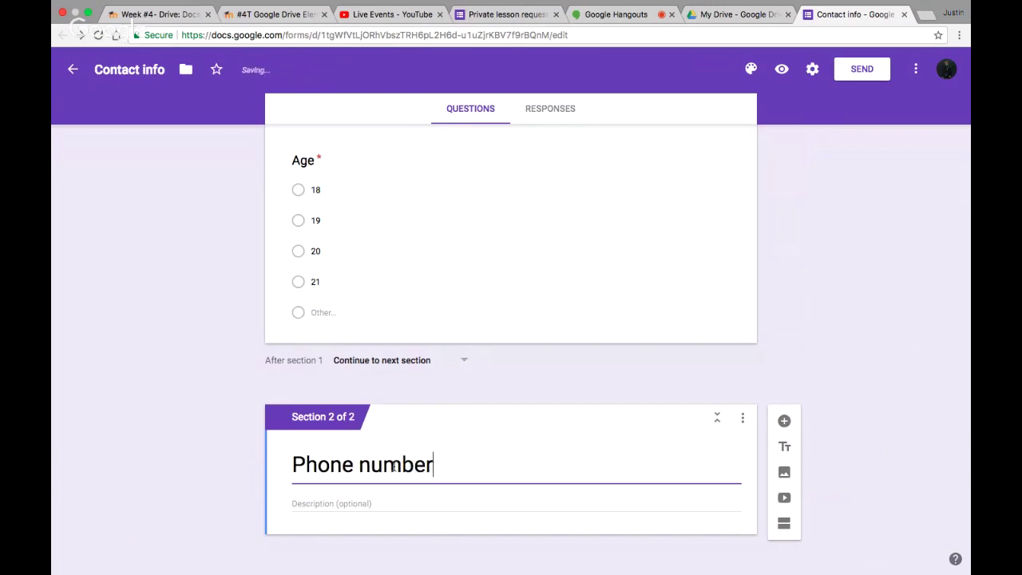
pyautogui.click(402, 510)
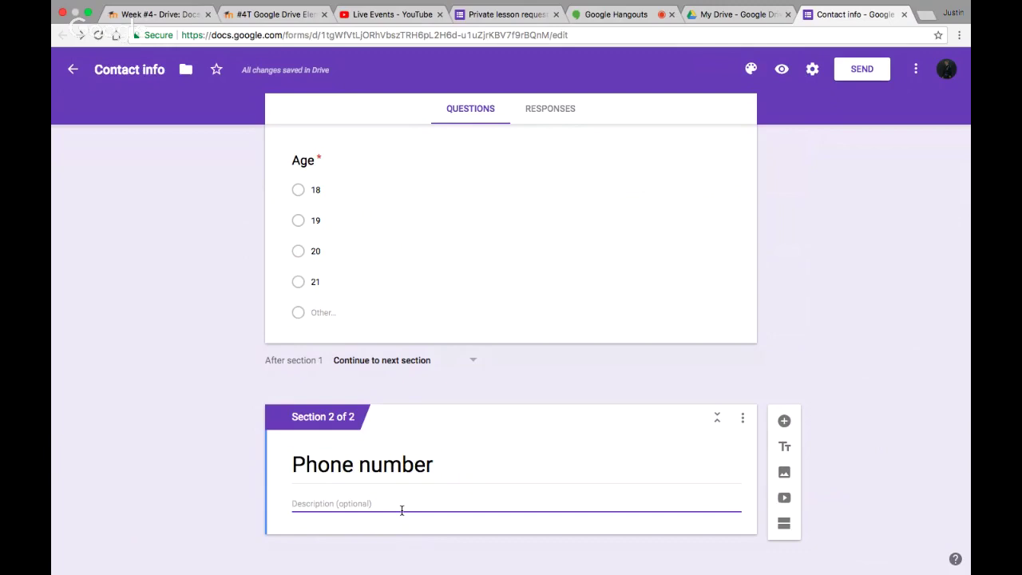
pyautogui.scroll(-1, 924, 423)
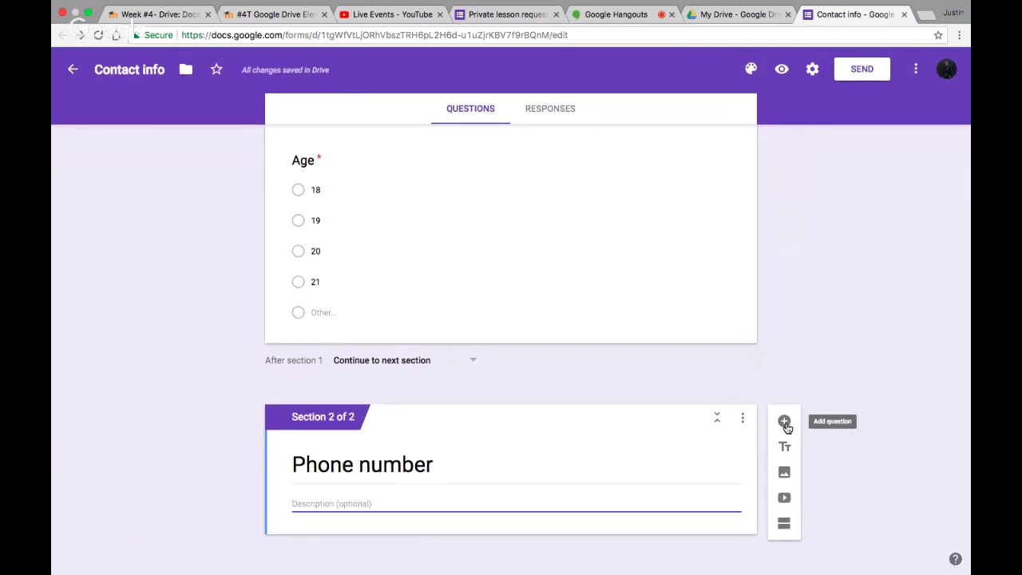
# Add a Checkboxes question asking 'What subjects do you like?'
pyautogui.click(786, 424)
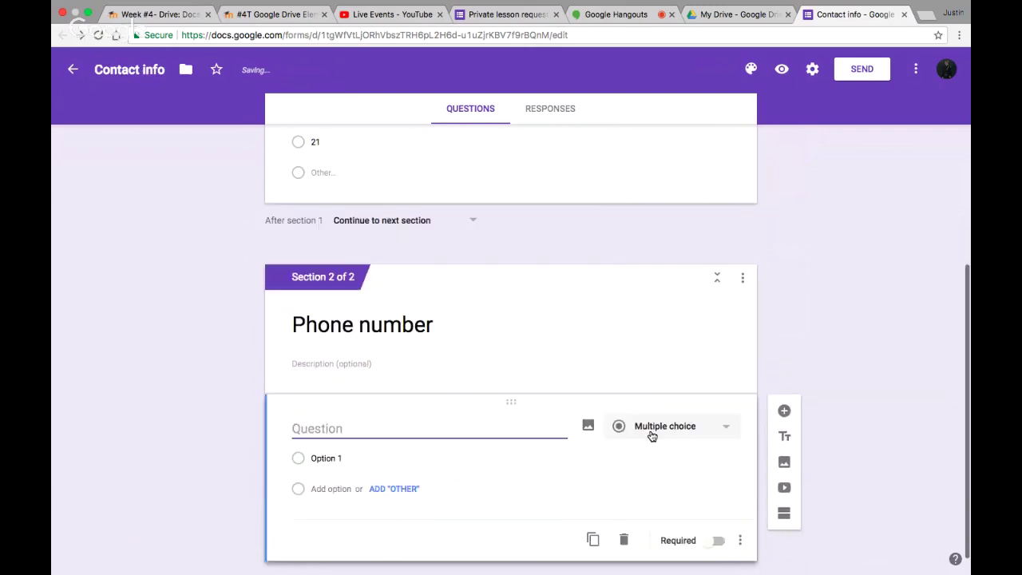
pyautogui.click(652, 431)
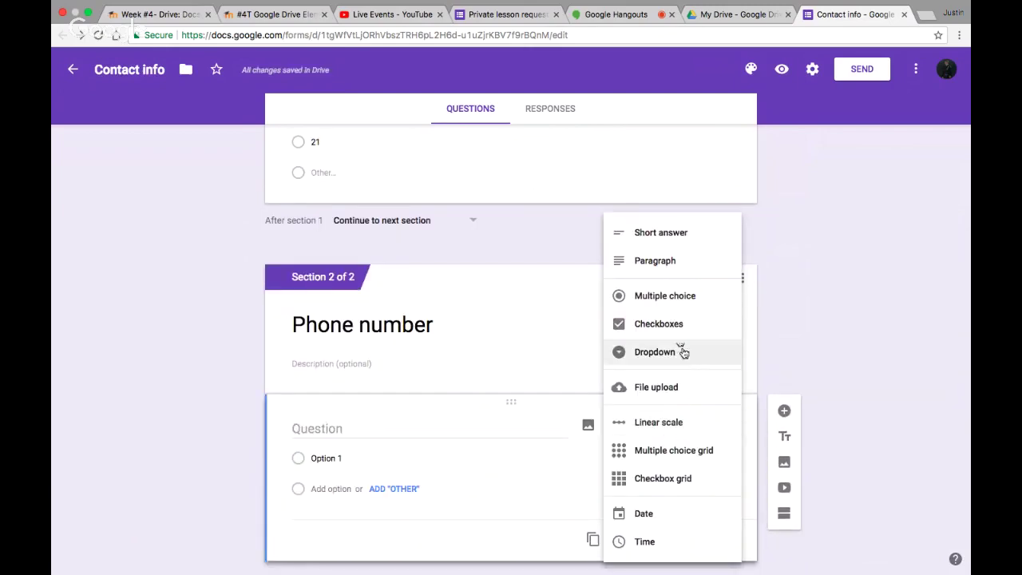
pyautogui.click(660, 324)
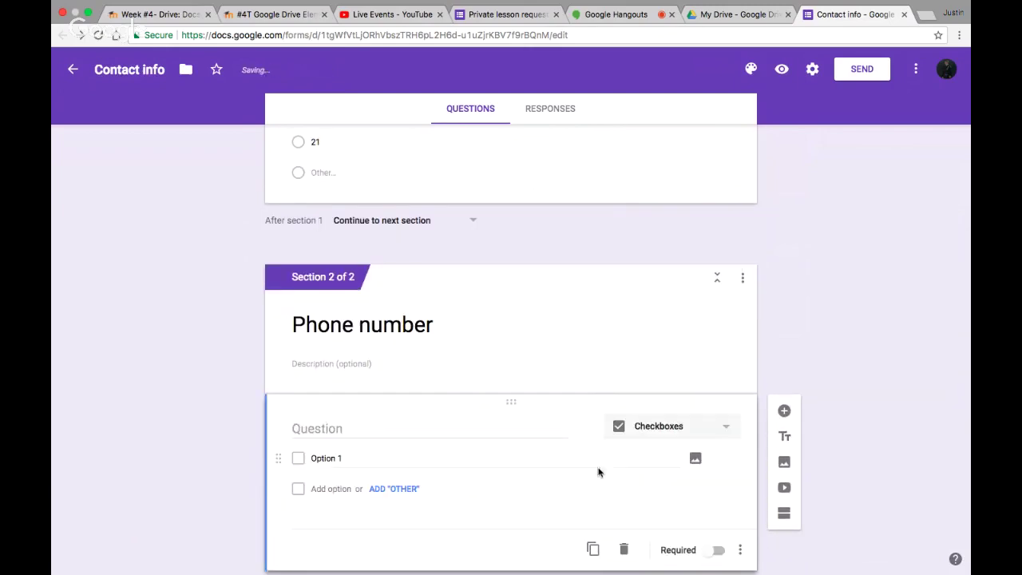
pyautogui.click(409, 435)
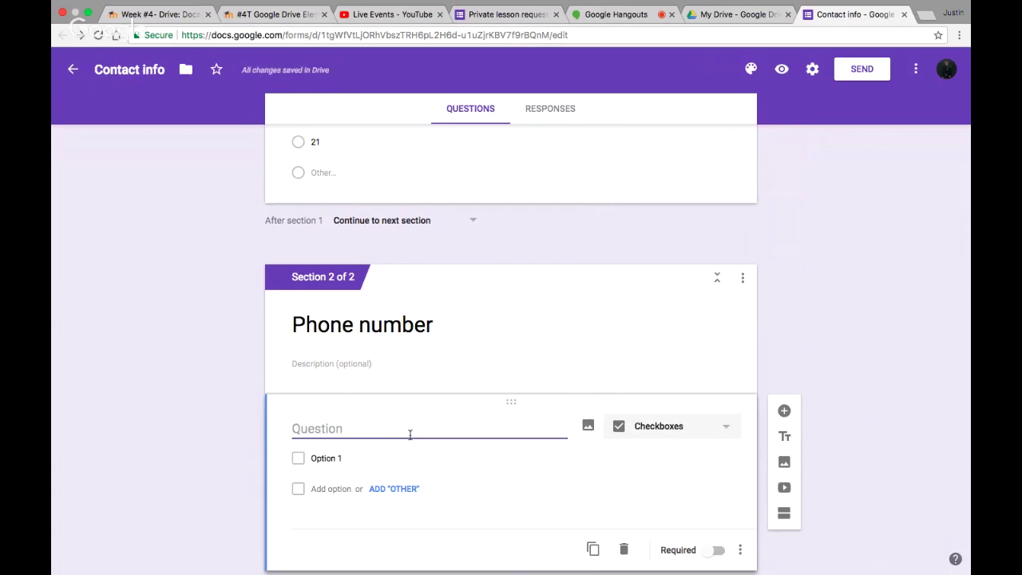
pyautogui.write('What subjects')
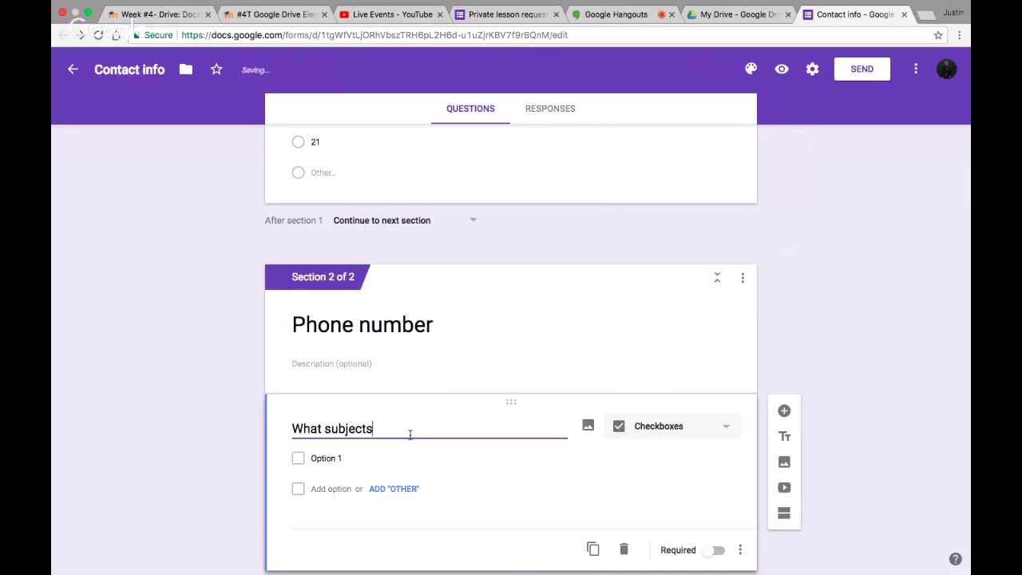
pyautogui.write(' do you like?')
# Enter the options math, history, science and social studies
pyautogui.click(322, 458)
pyautogui.write('math')
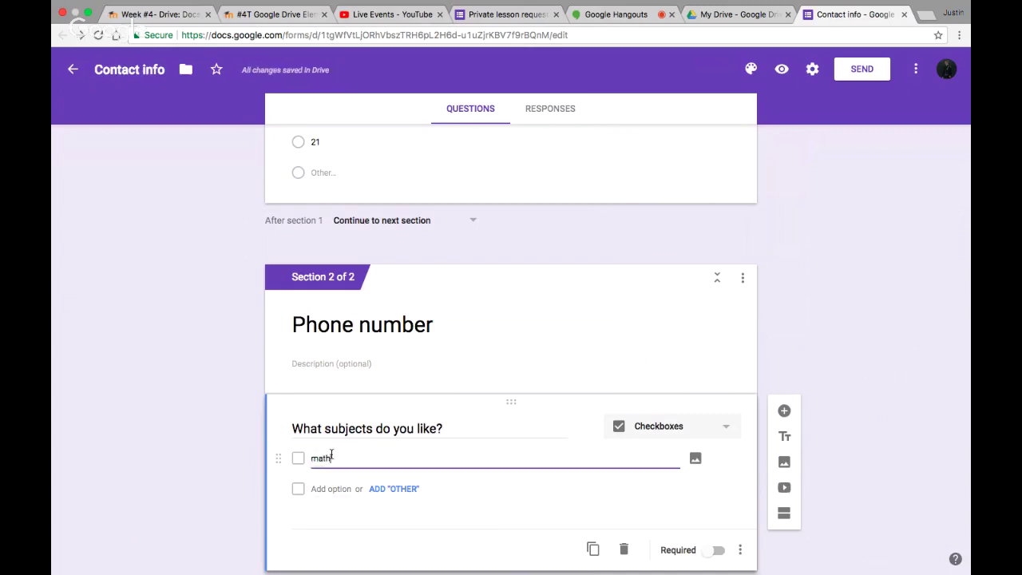
pyautogui.press('Return')
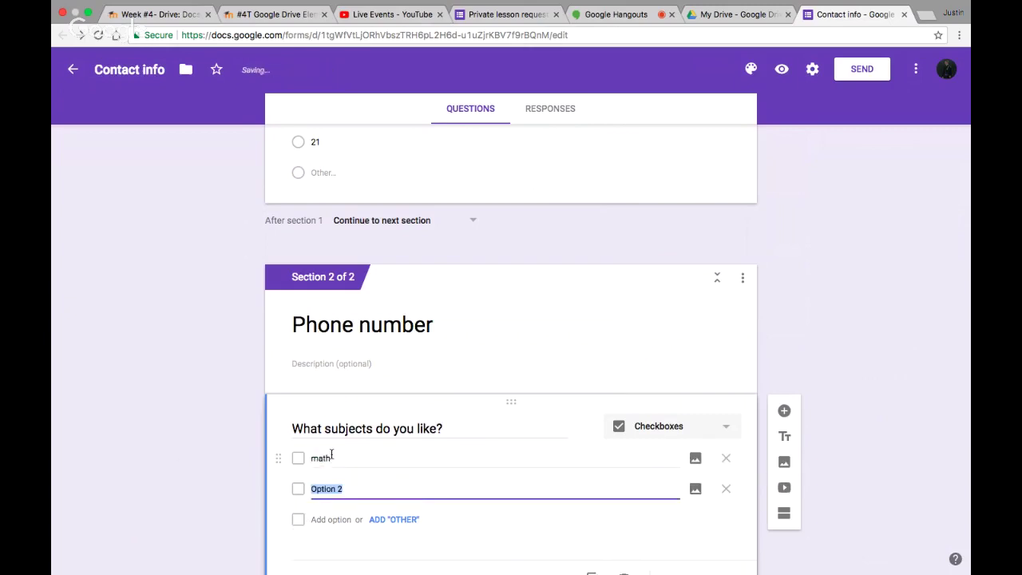
pyautogui.write('history')
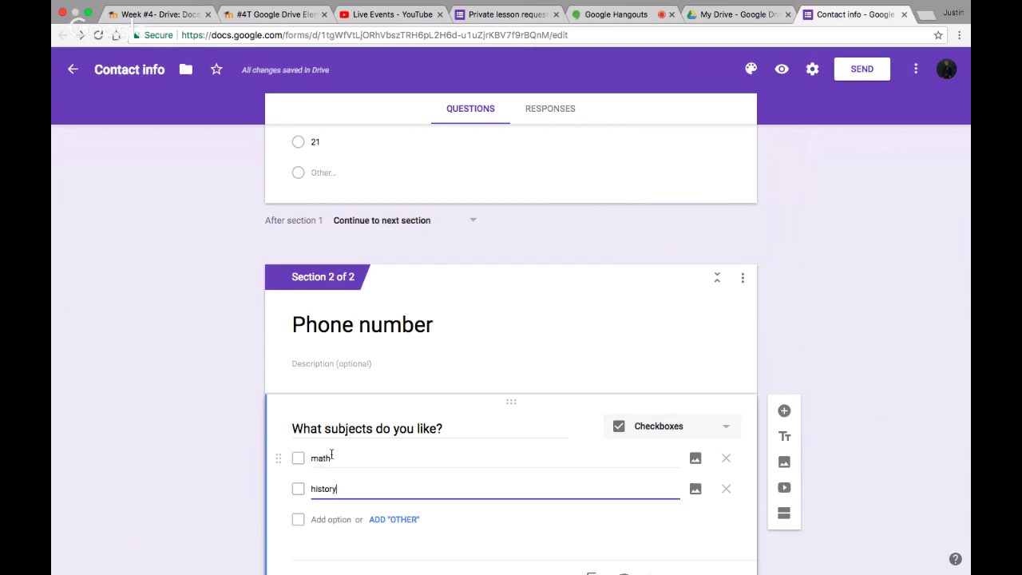
pyautogui.press('Return')
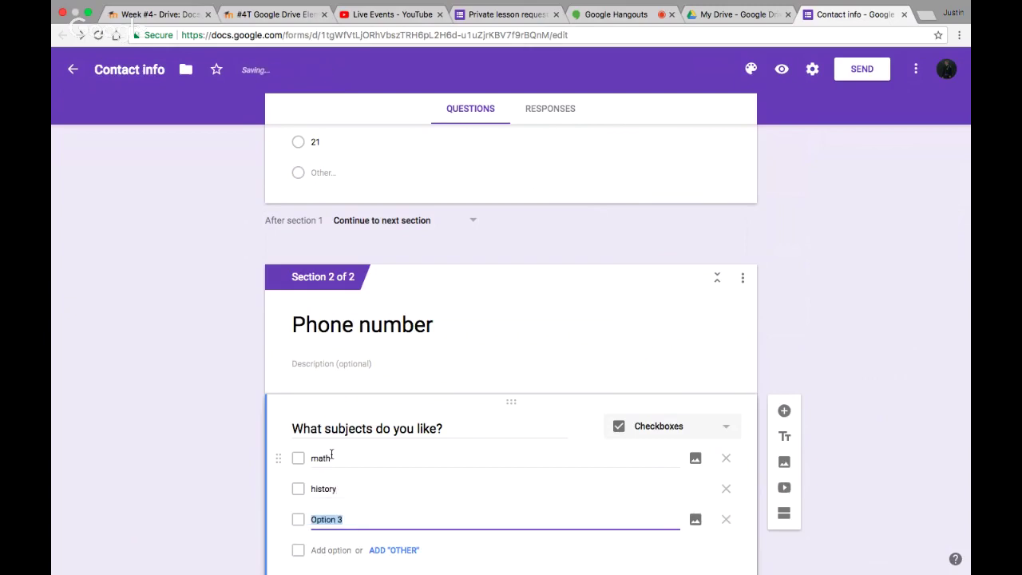
pyautogui.write('science')
pyautogui.press('Return')
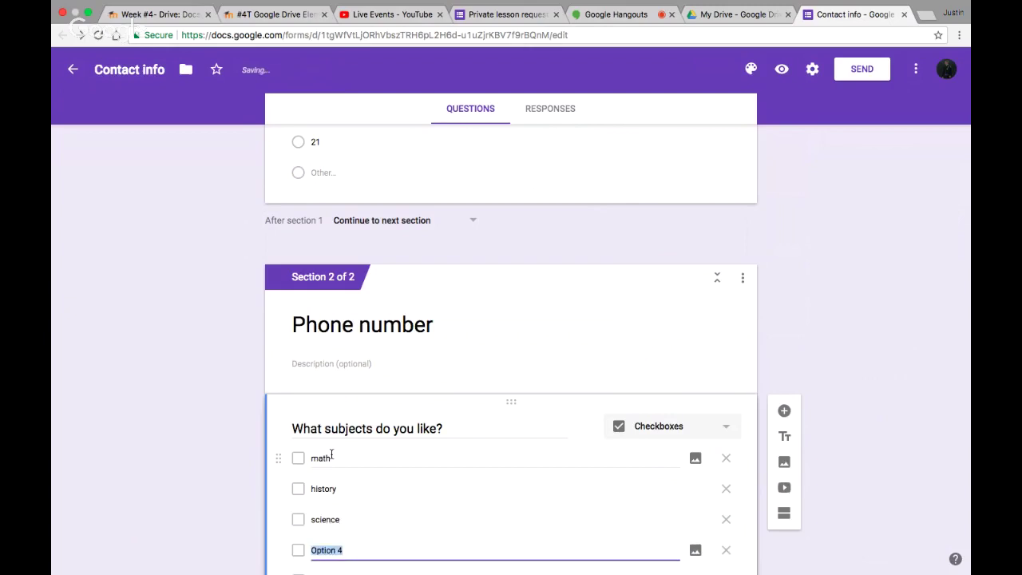
pyautogui.write('social studies')
pyautogui.click(104, 417)
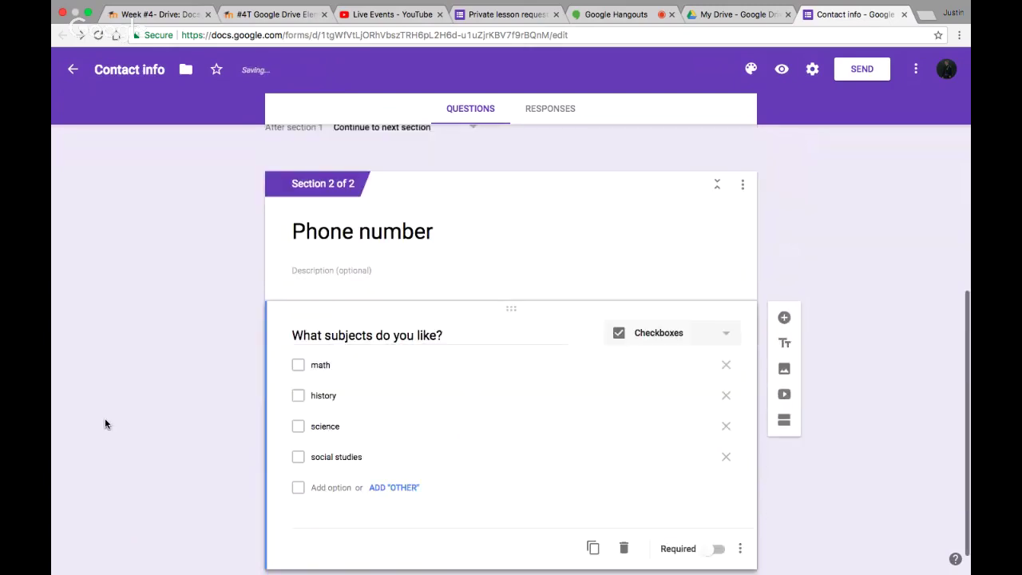
# Add an Other choice to the subjects question, keep Checkboxes, and mark it required
pyautogui.click(409, 487)
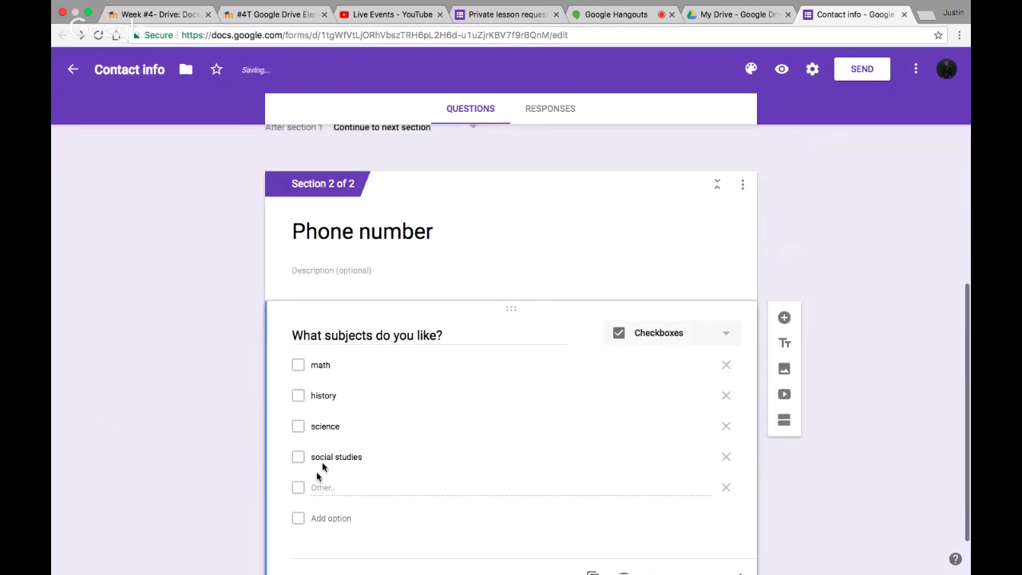
pyautogui.scroll(-2, 593, 513)
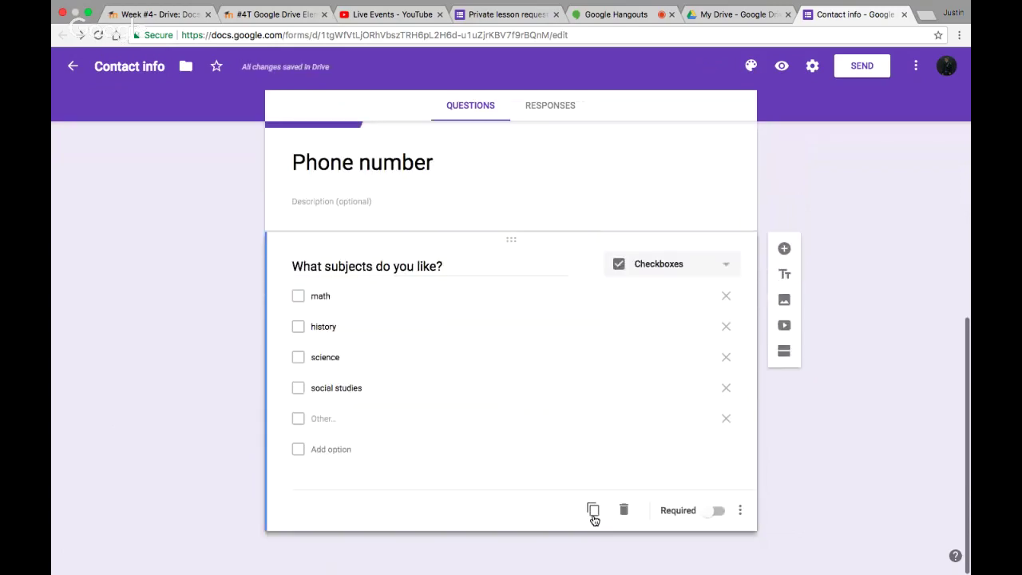
pyautogui.click(300, 300)
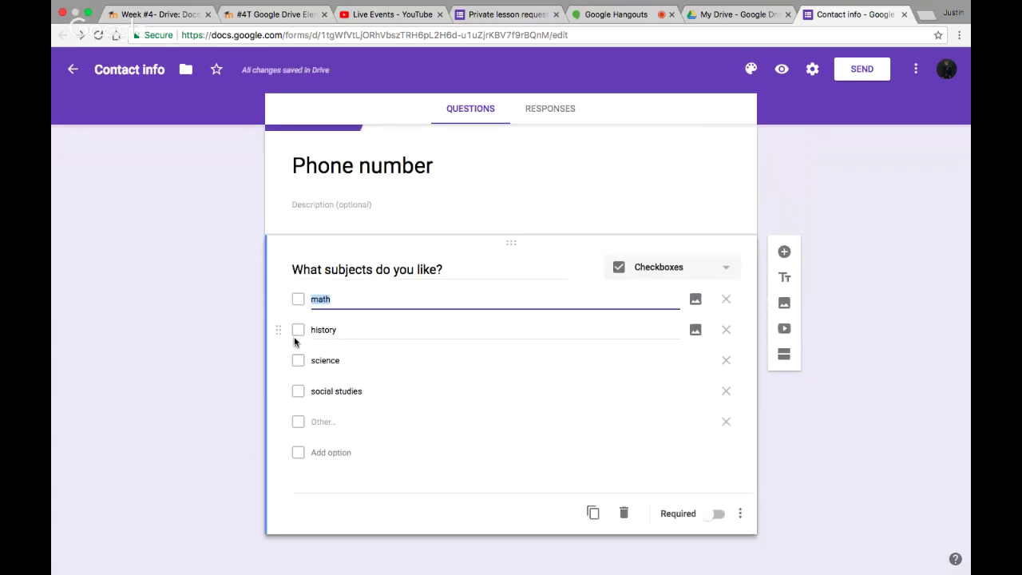
pyautogui.click(720, 269)
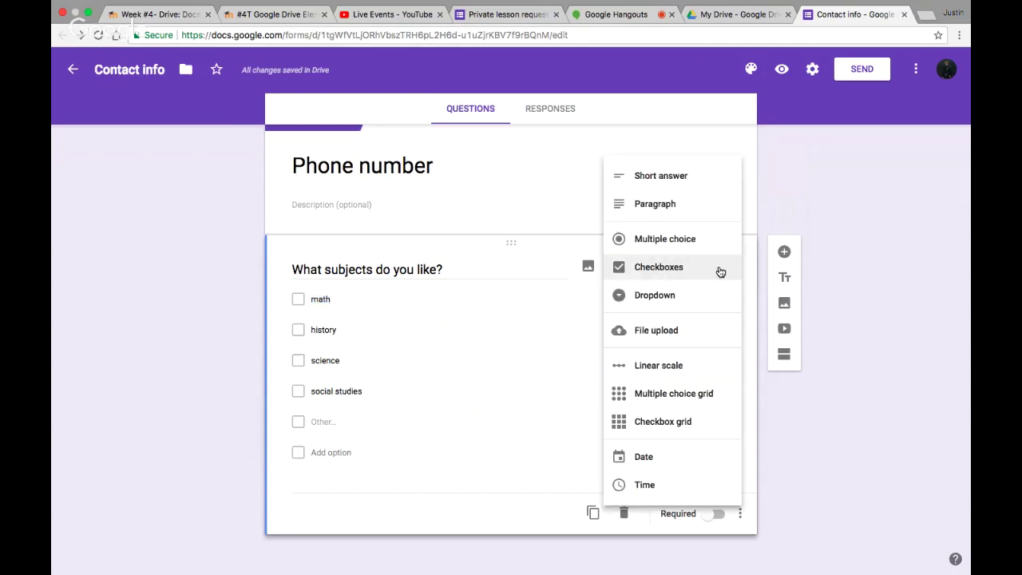
pyautogui.click(957, 332)
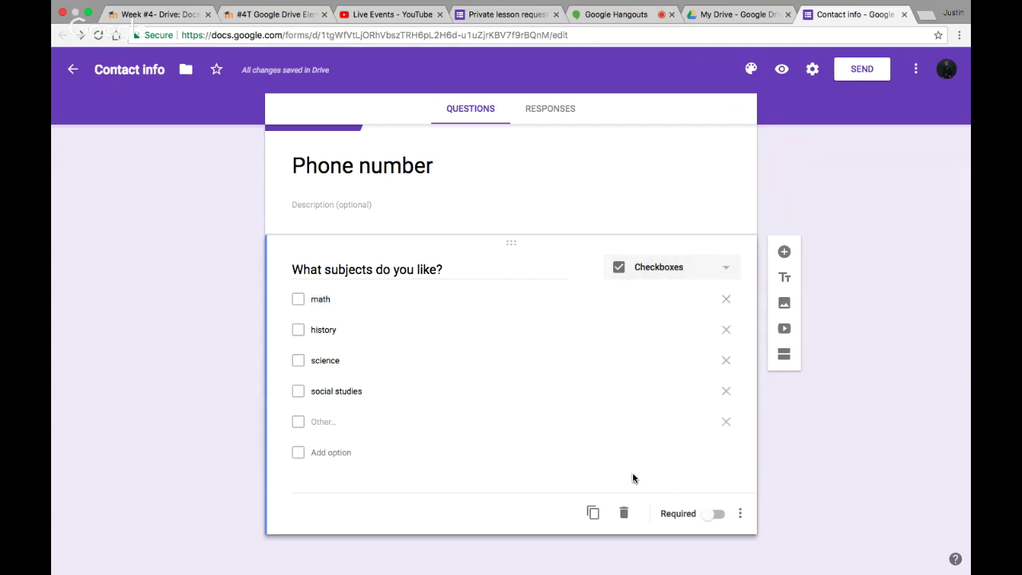
pyautogui.click(297, 301)
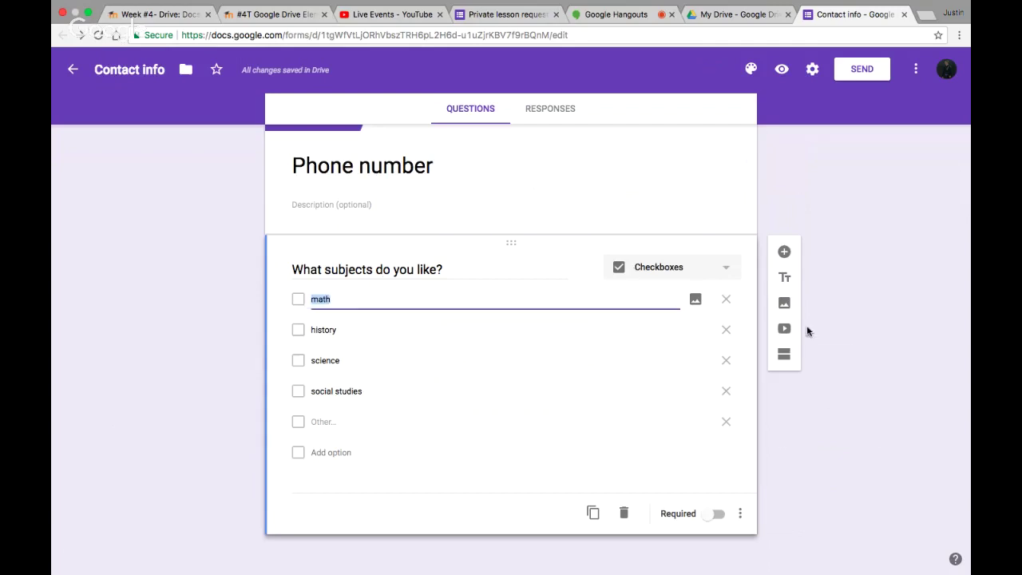
pyautogui.click(786, 476)
pyautogui.click(718, 514)
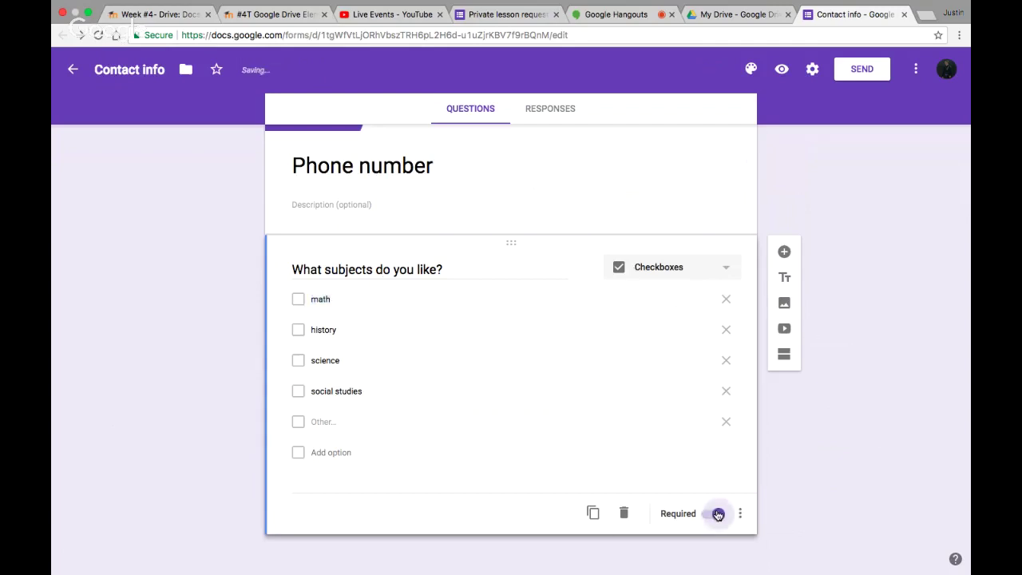
pyautogui.click(739, 515)
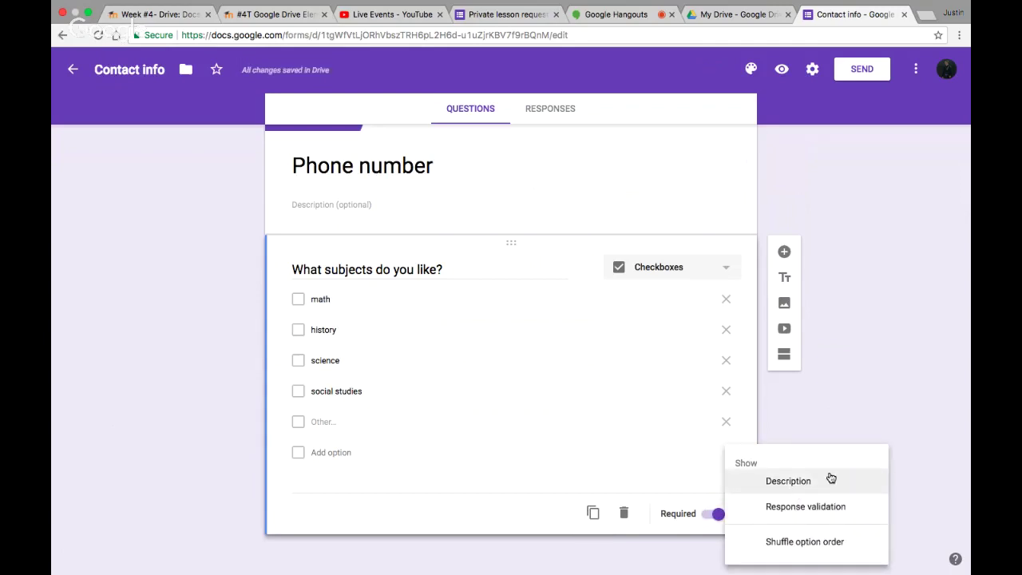
pyautogui.click(862, 431)
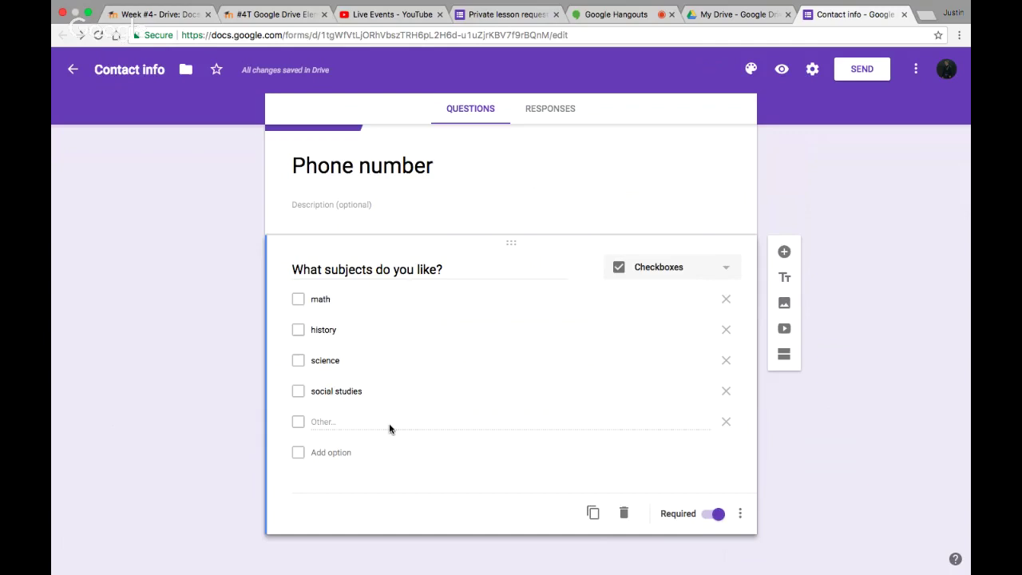
pyautogui.scroll(10, 388, 429)
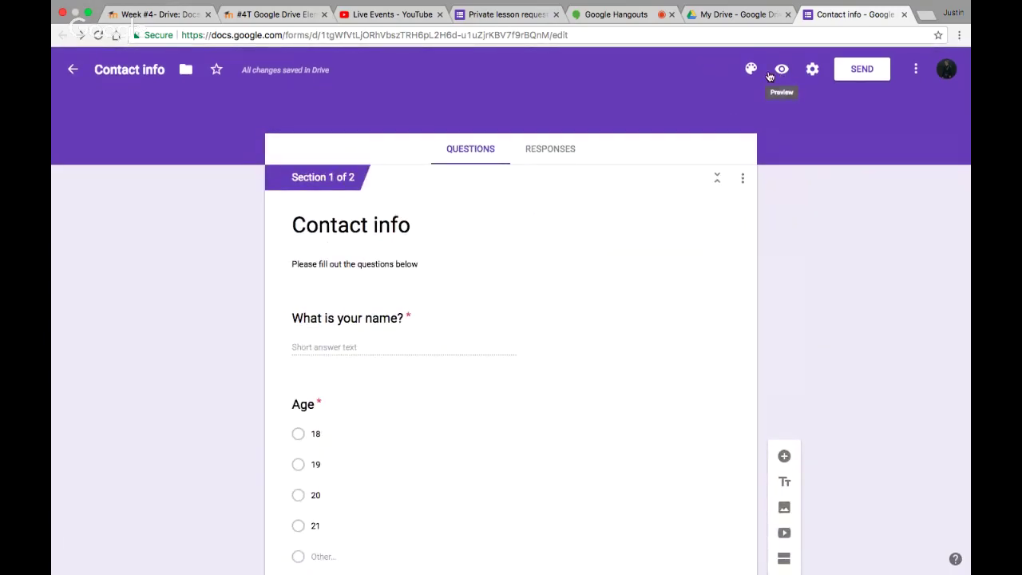
# Preview the form, enter a test name, choose age 21, and continue to the Phone number page
pyautogui.click(781, 68)
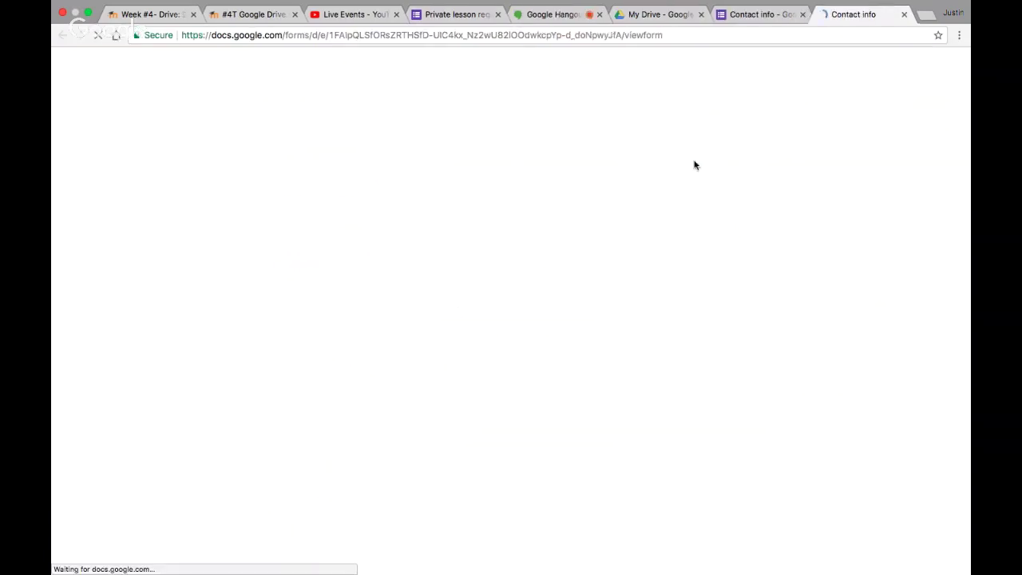
pyautogui.scroll(-3, 585, 370)
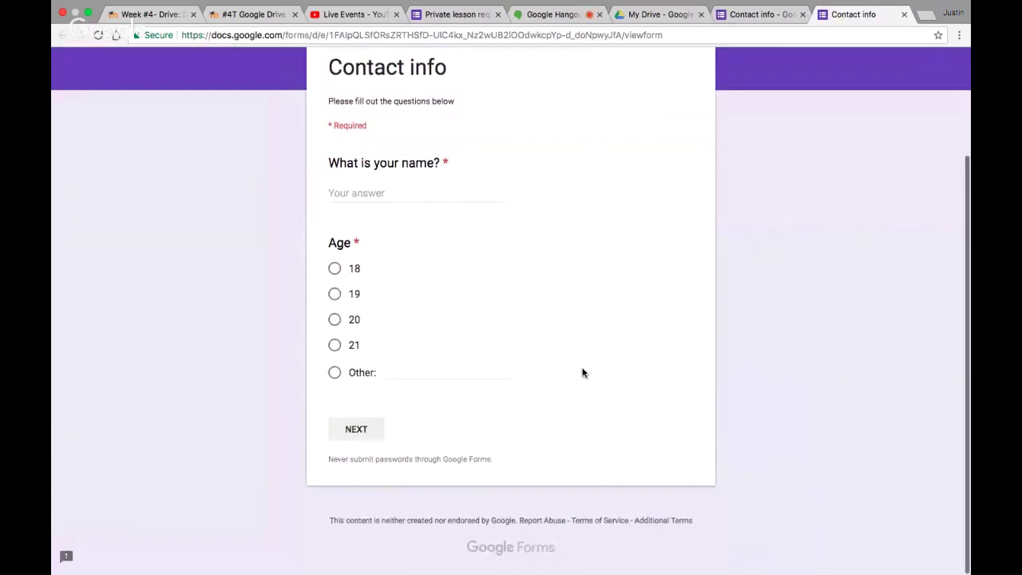
pyautogui.scroll(2, 415, 319)
pyautogui.click(351, 515)
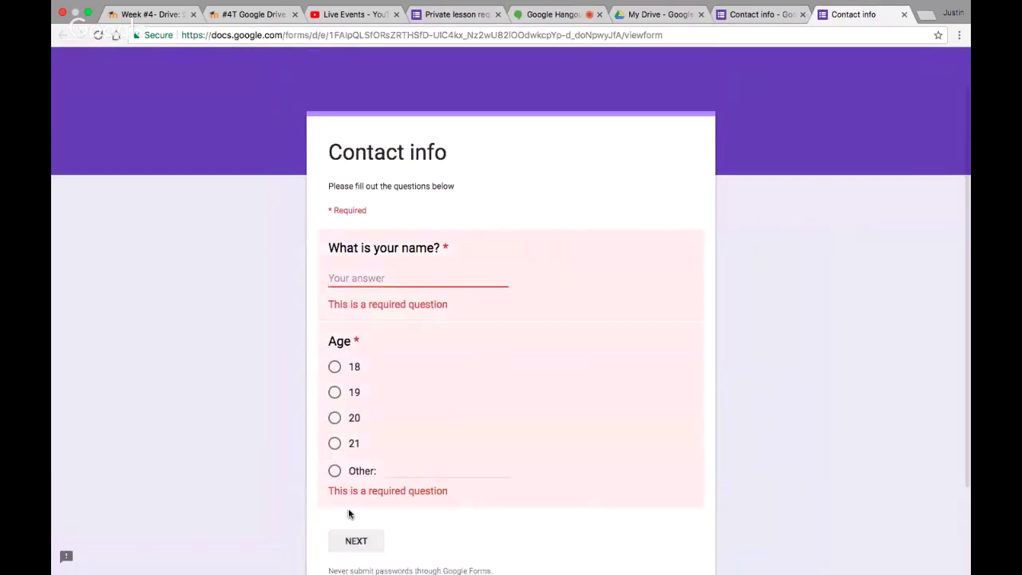
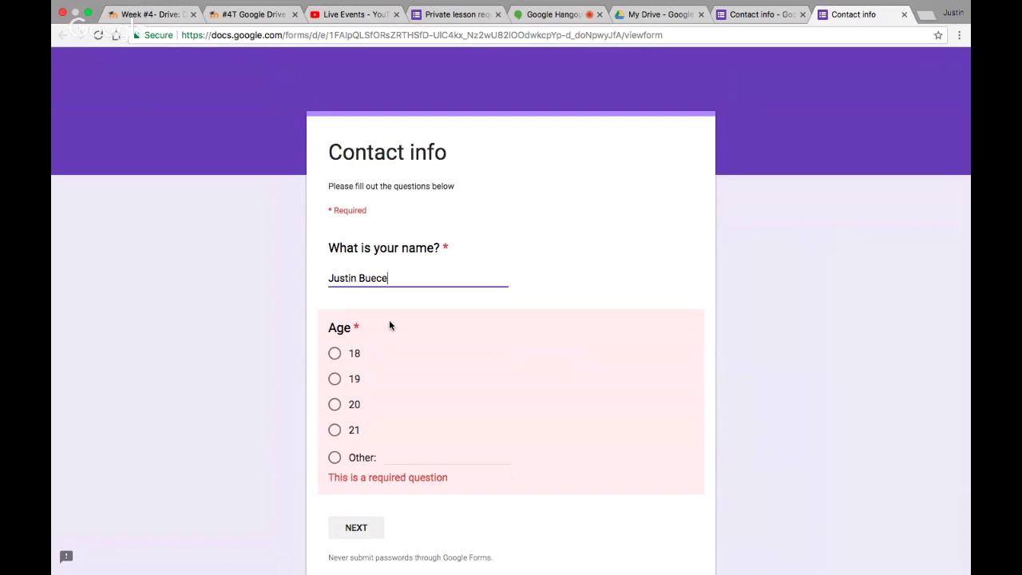
pyautogui.click(334, 429)
pyautogui.scroll(-1, 503, 414)
pyautogui.scroll(-1, 372, 465)
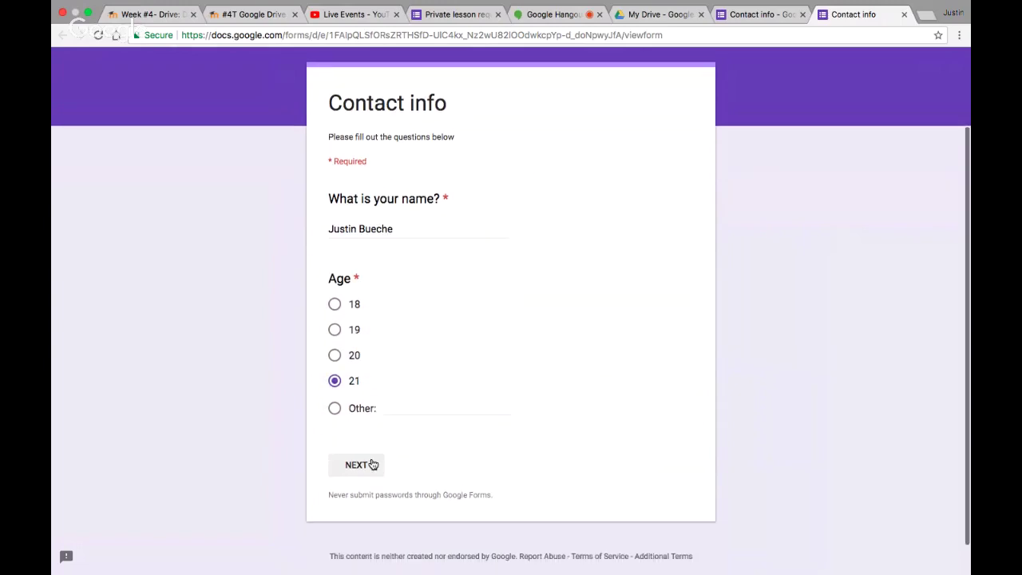
pyautogui.click(372, 464)
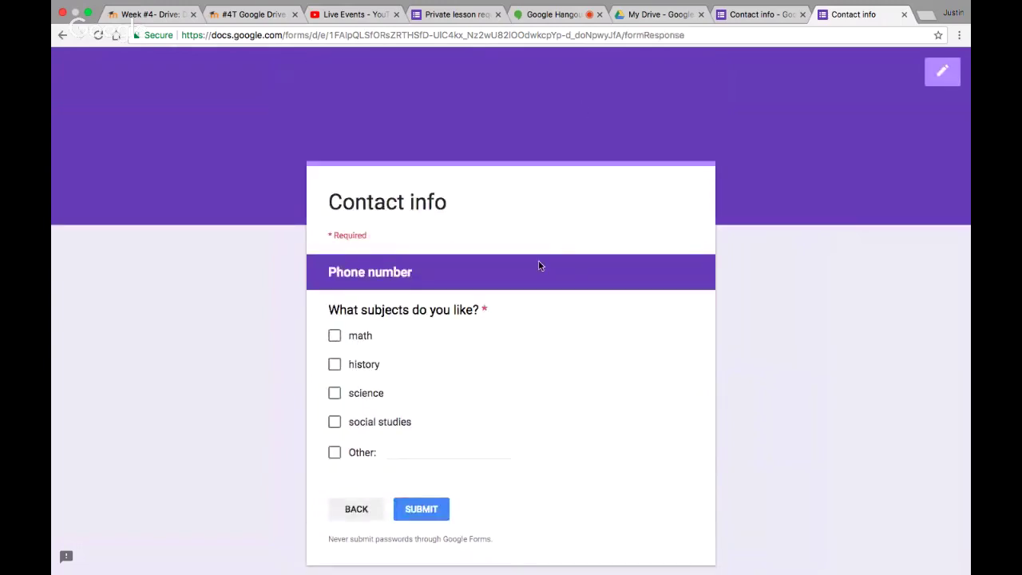
# Tick history and science, submit the response, and return to the Contact info editor
pyautogui.click(336, 368)
pyautogui.click(334, 396)
pyautogui.click(422, 513)
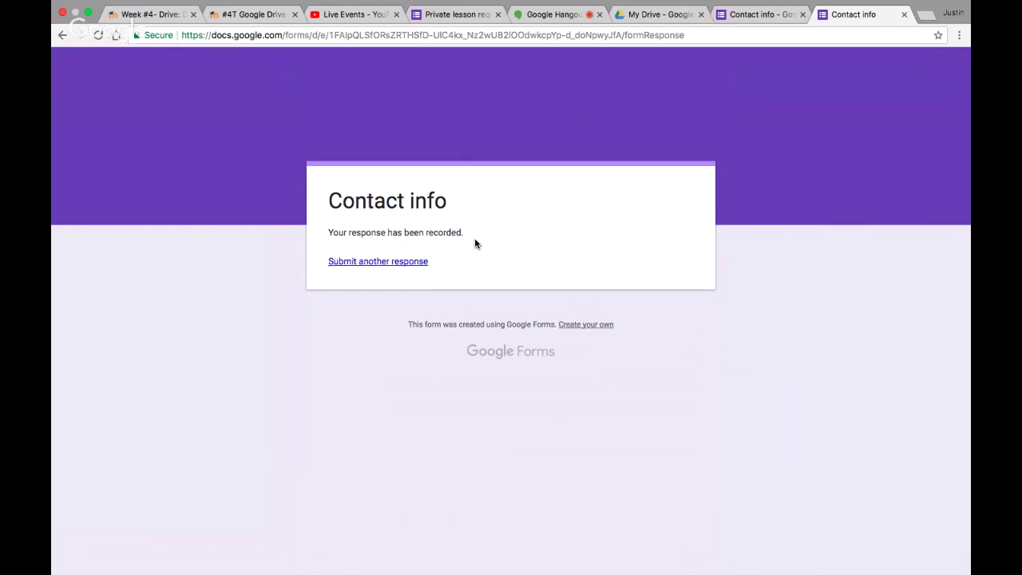
pyautogui.click(758, 14)
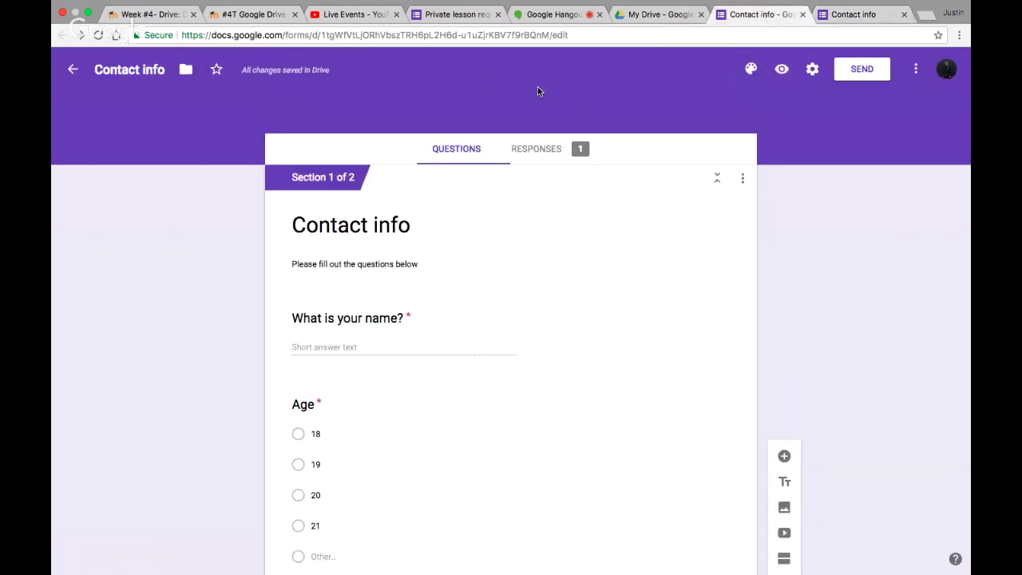
# Open the Responses summary and scroll through the Age chart (21 at 100%) and subjects chart
pyautogui.click(553, 153)
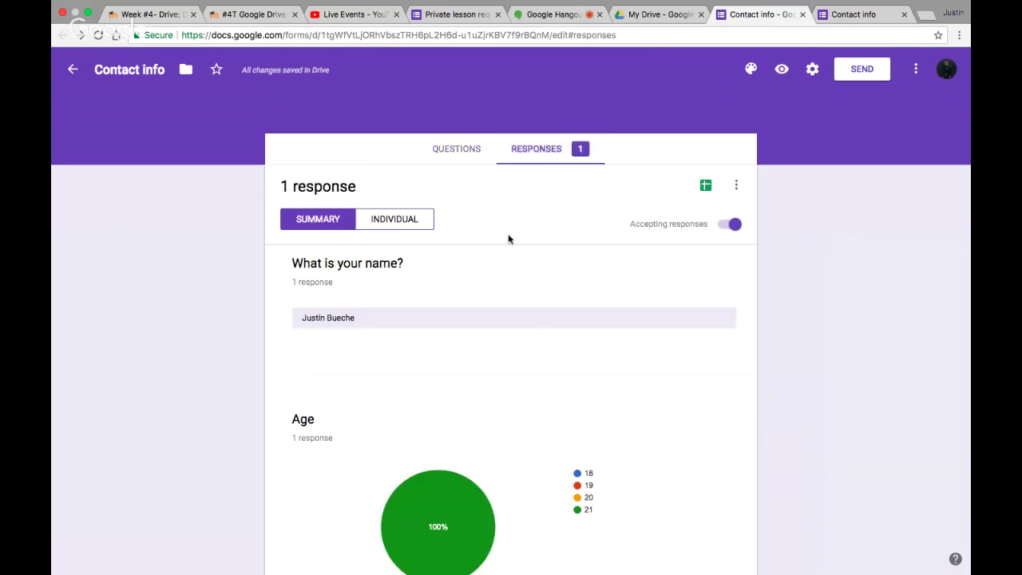
pyautogui.scroll(-2, 470, 362)
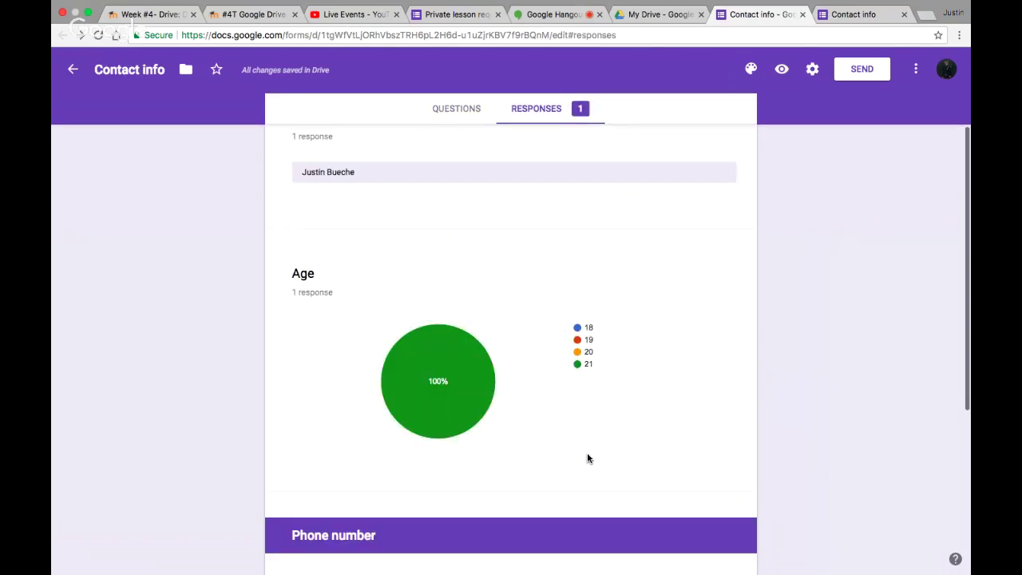
pyautogui.scroll(-3, 587, 455)
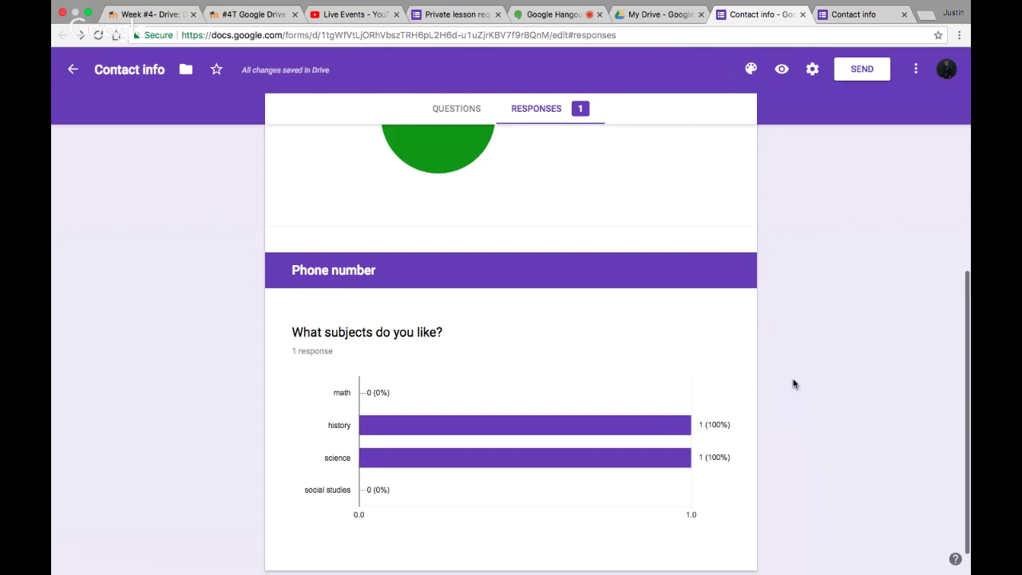
pyautogui.scroll(5, 793, 383)
pyautogui.scroll(-2, 439, 396)
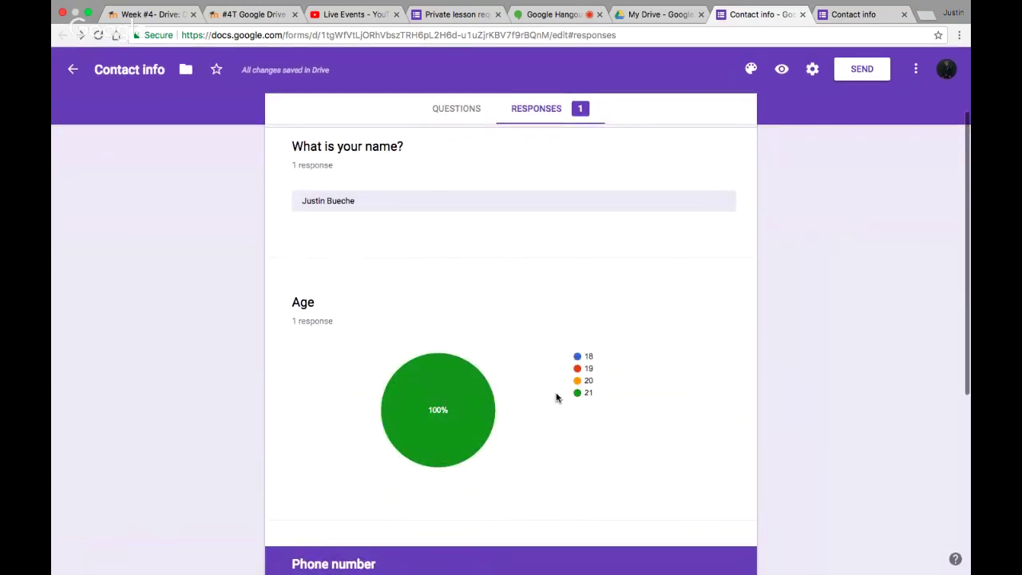
pyautogui.scroll(-2, 584, 400)
pyautogui.scroll(2, 584, 400)
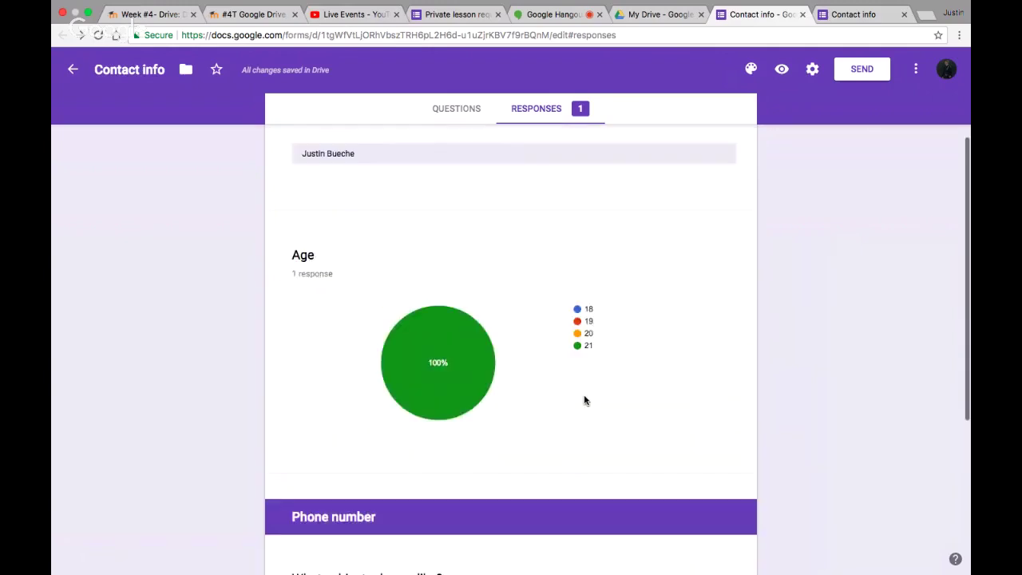
pyautogui.scroll(-3, 330, 188)
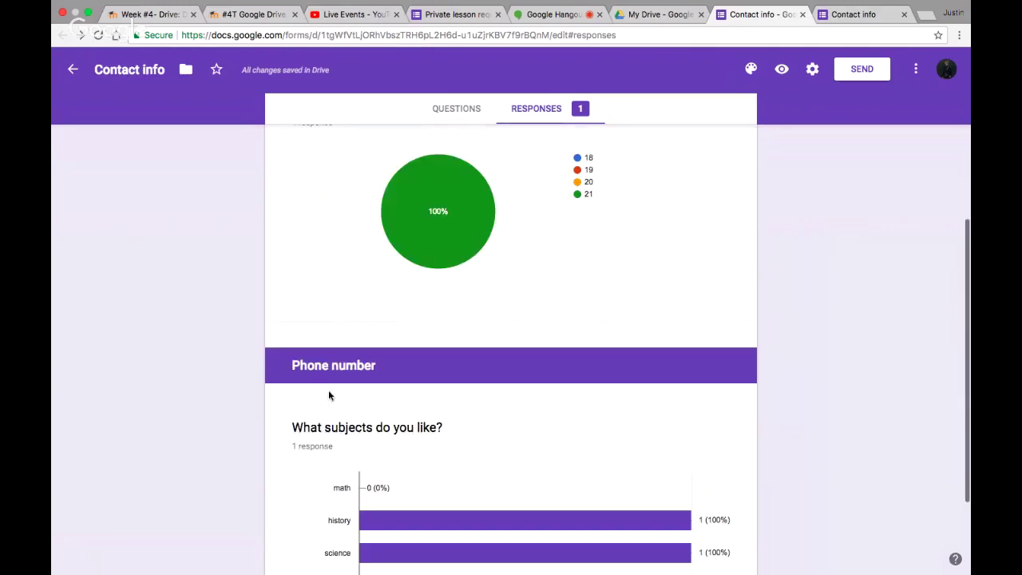
pyautogui.scroll(-2, 391, 395)
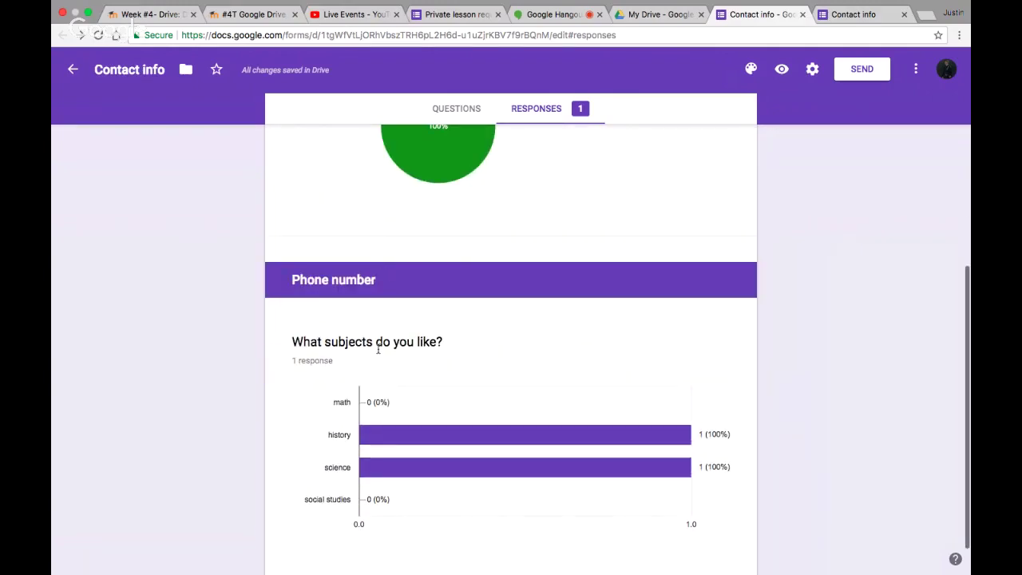
pyautogui.scroll(-1, 404, 447)
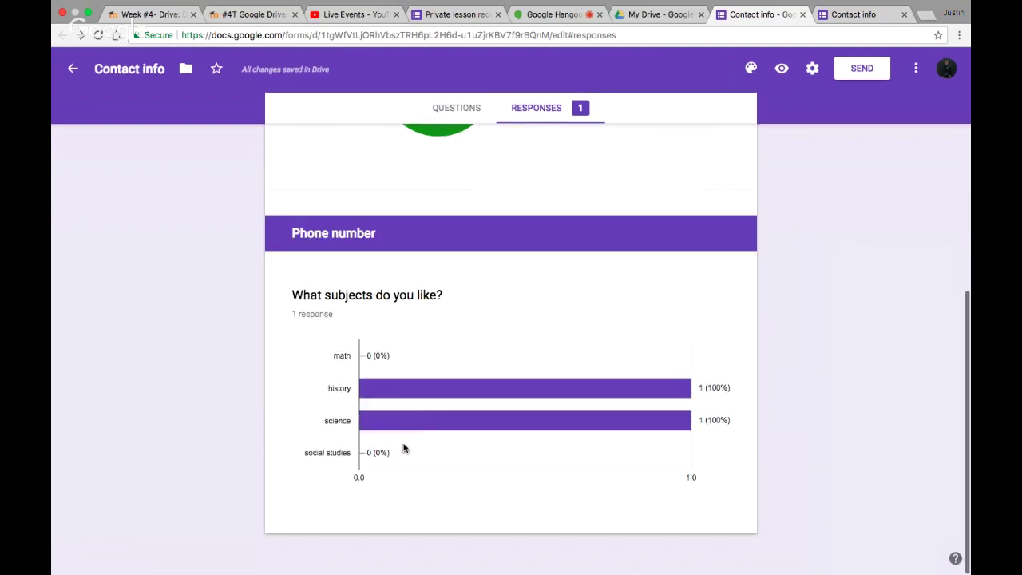
pyautogui.scroll(5, 482, 386)
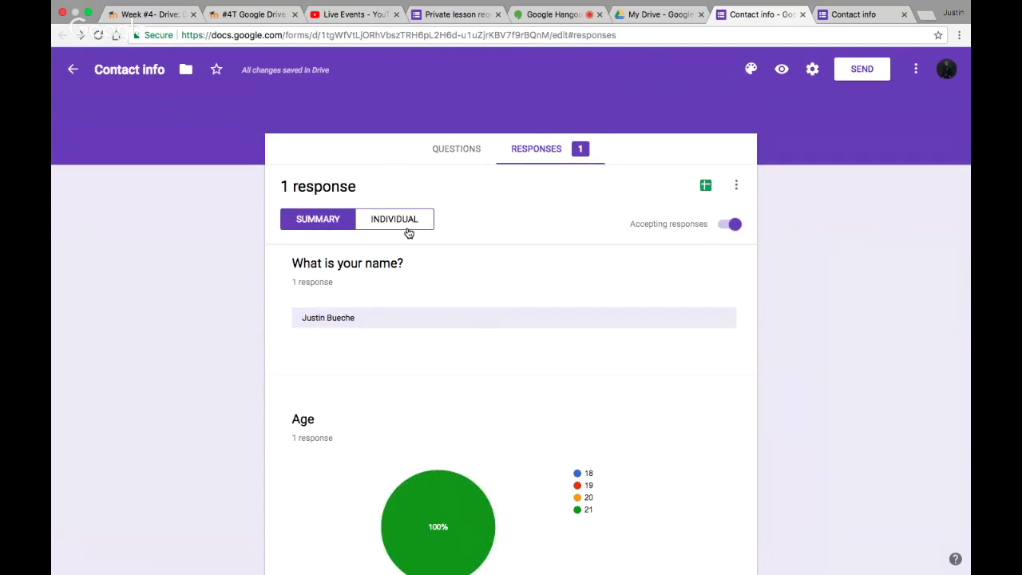
# View the one response individually, with the name filled and Age 21, then open the colour palette
pyautogui.click(408, 232)
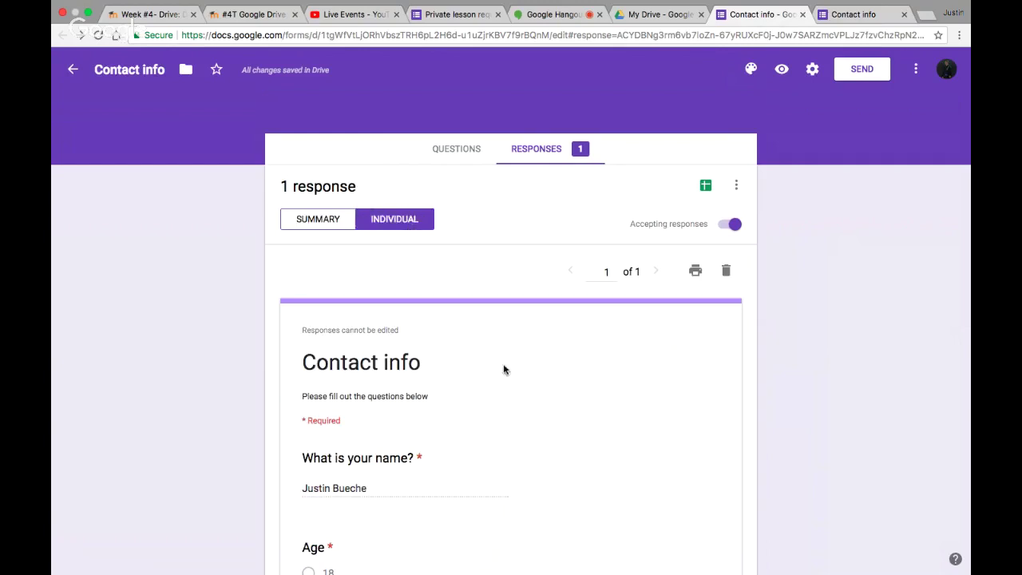
pyautogui.scroll(-1, 516, 390)
pyautogui.scroll(-3, 516, 391)
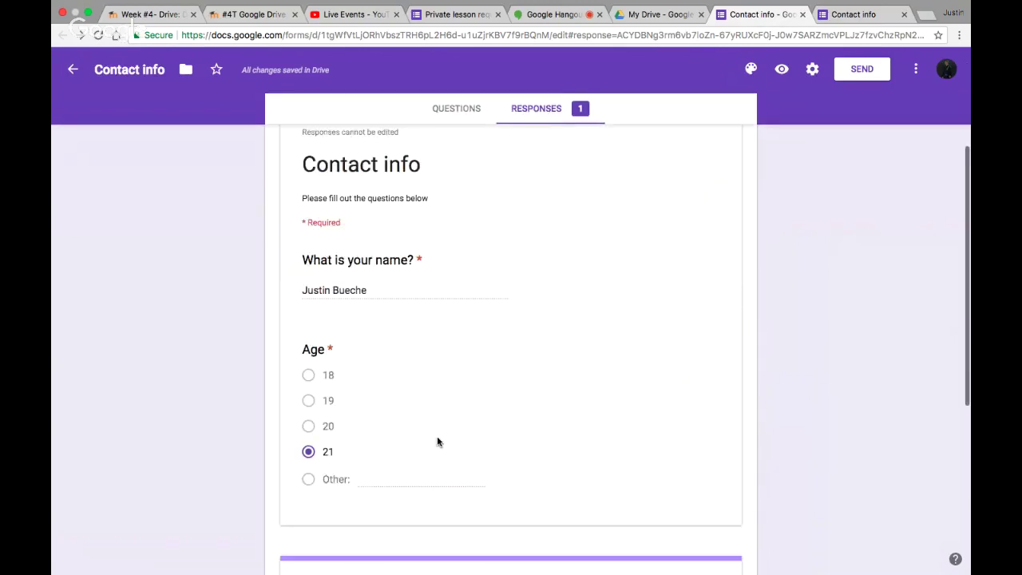
pyautogui.scroll(-5, 437, 442)
pyautogui.scroll(10, 437, 441)
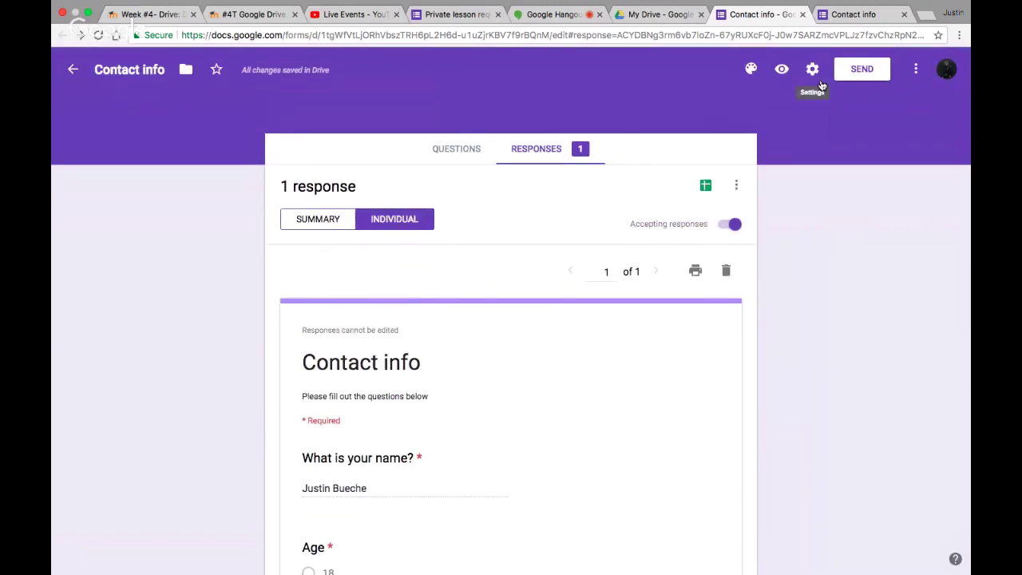
pyautogui.click(750, 70)
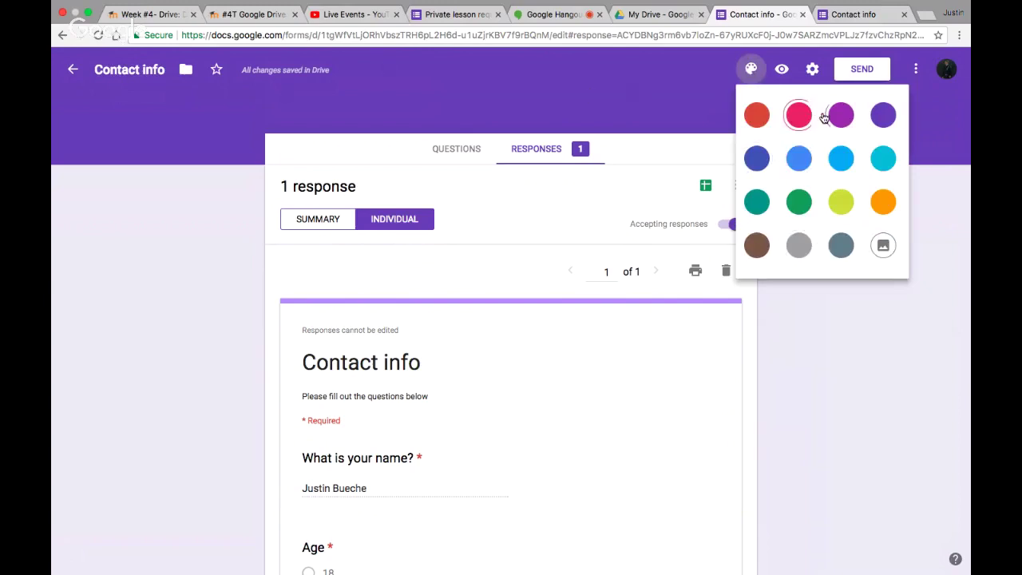
# Change the theme colour from purple to red, close the palette, and scroll the individual response
pyautogui.click(758, 118)
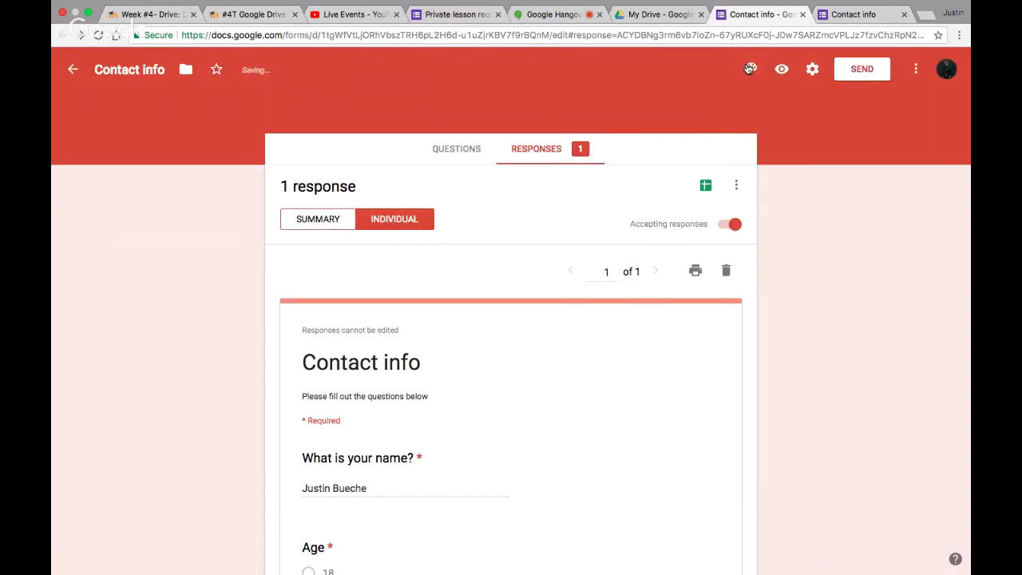
pyautogui.click(807, 460)
pyautogui.scroll(-3, 461, 359)
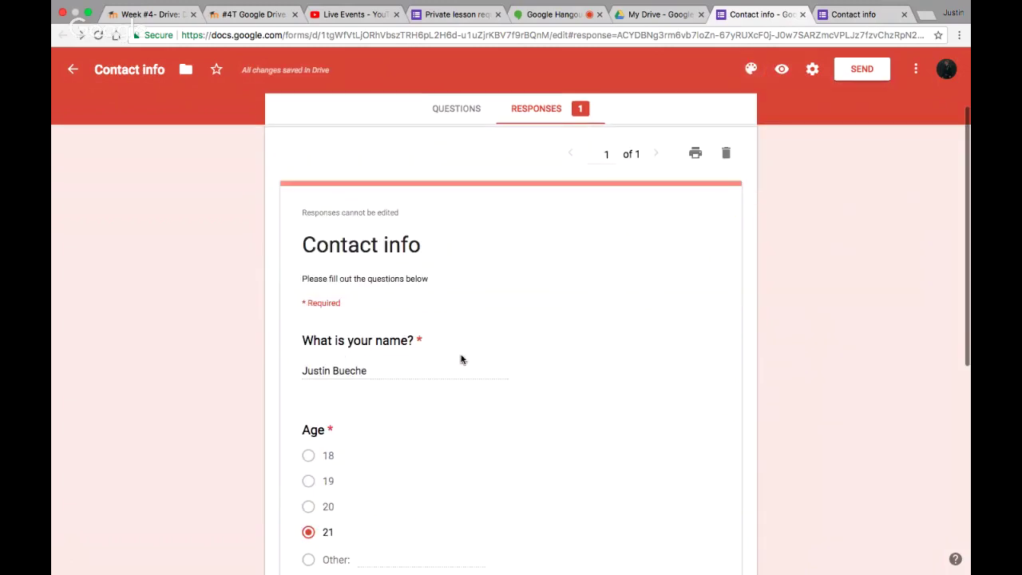
pyautogui.scroll(-5, 461, 359)
pyautogui.scroll(10, 461, 357)
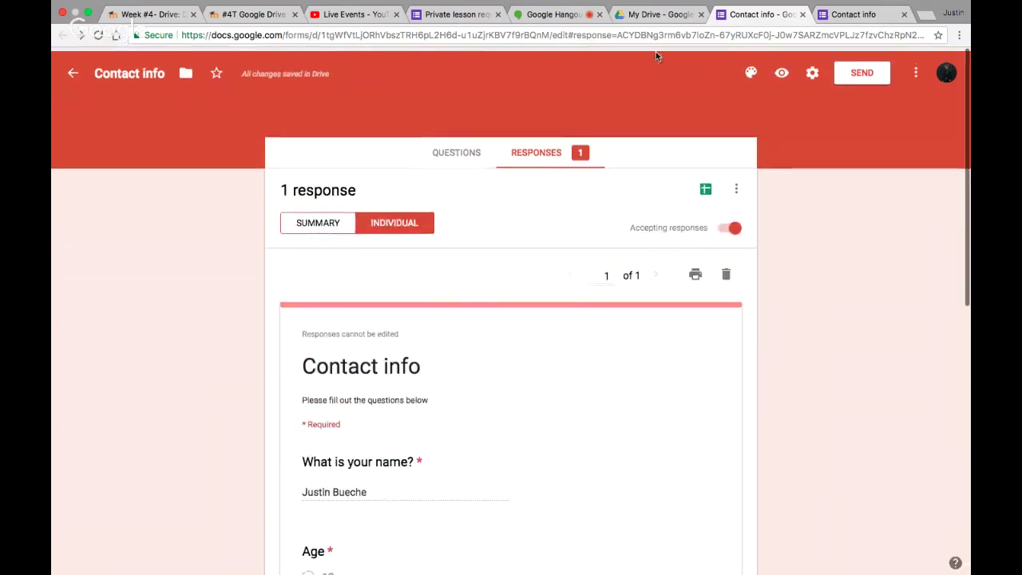
# Switch to the Private lesson request form and preview it as a respondent
pyautogui.click(432, 16)
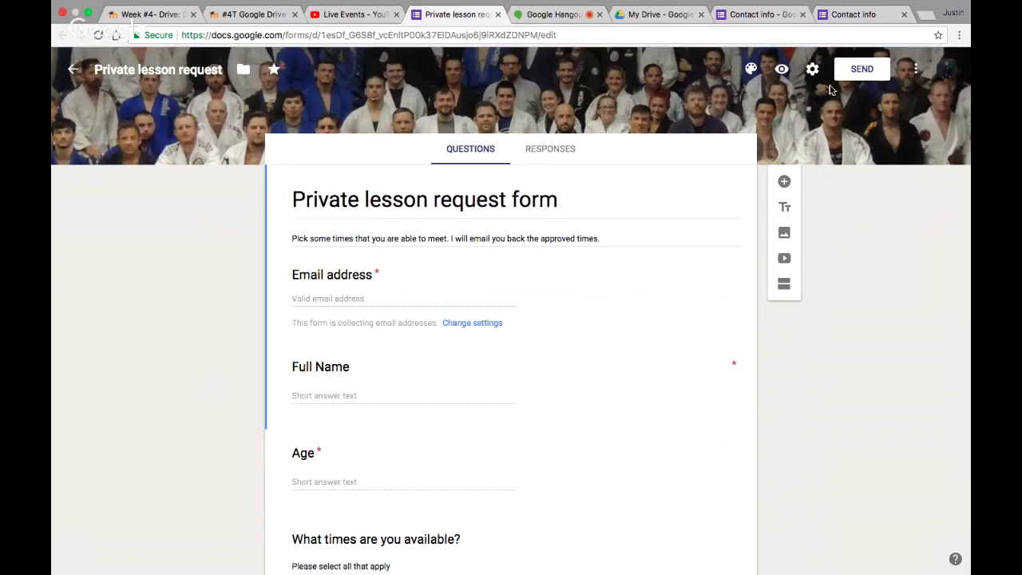
pyautogui.click(784, 69)
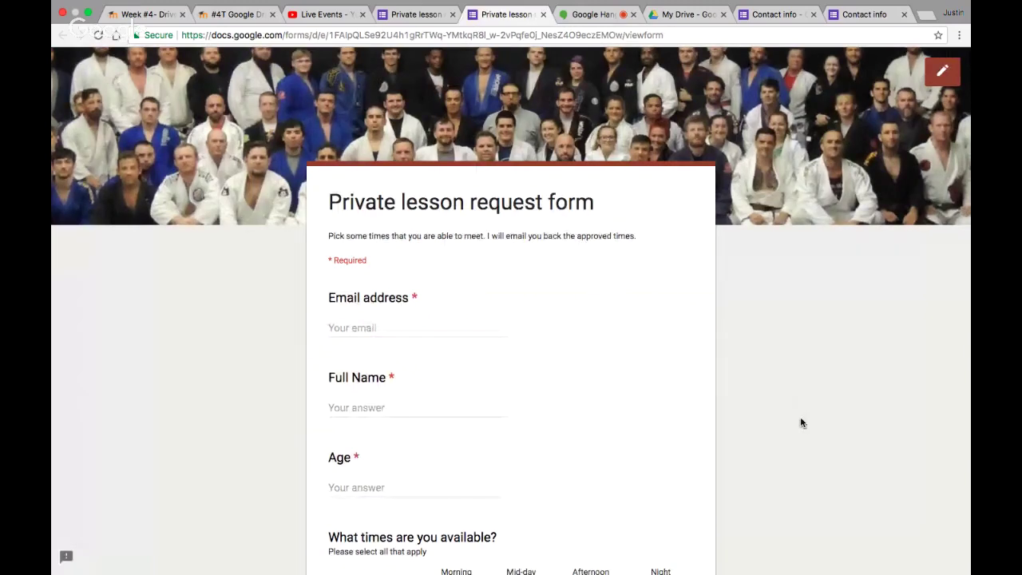
pyautogui.scroll(-10, 802, 423)
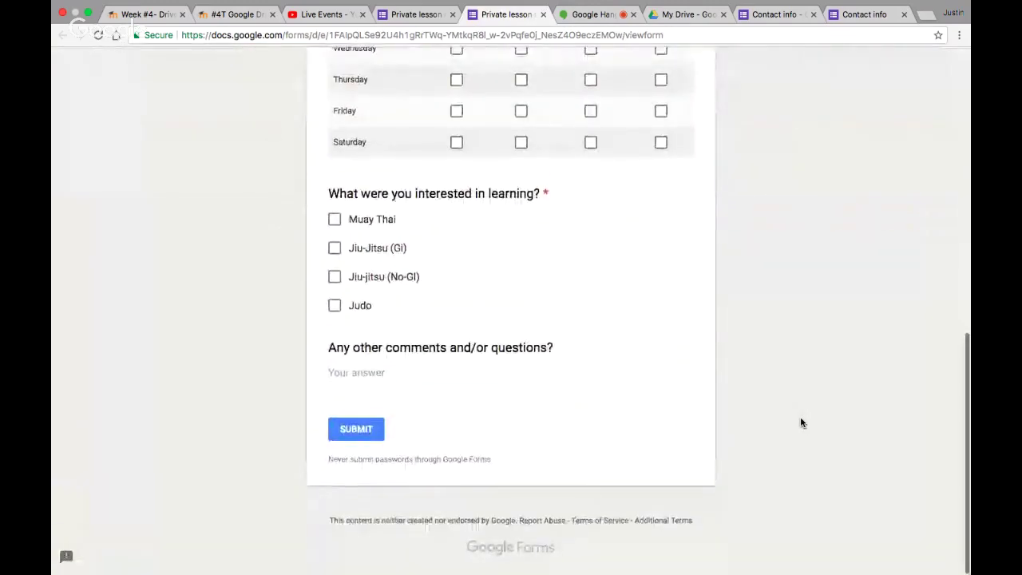
pyautogui.scroll(10, 802, 423)
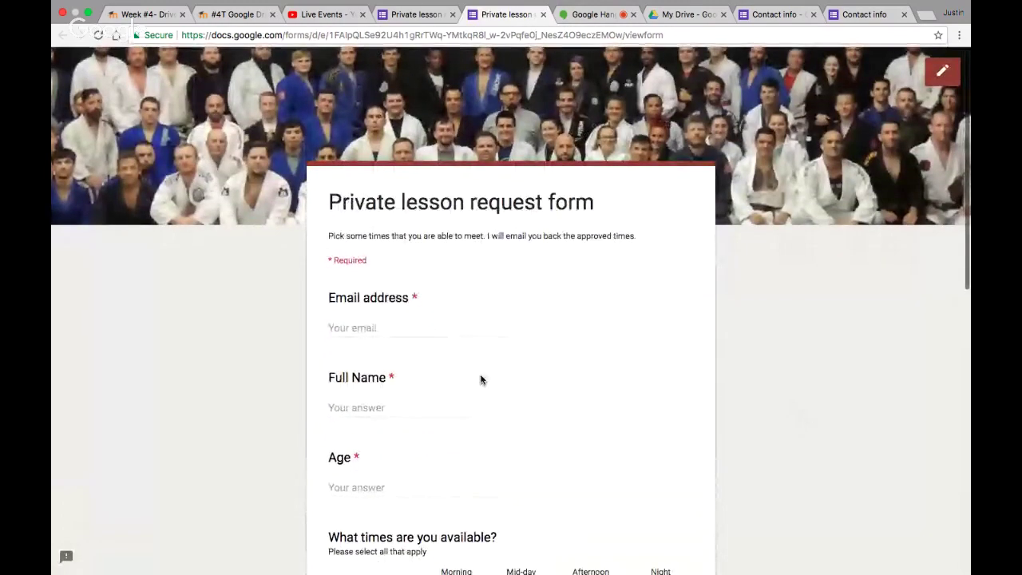
pyautogui.scroll(-3, 607, 425)
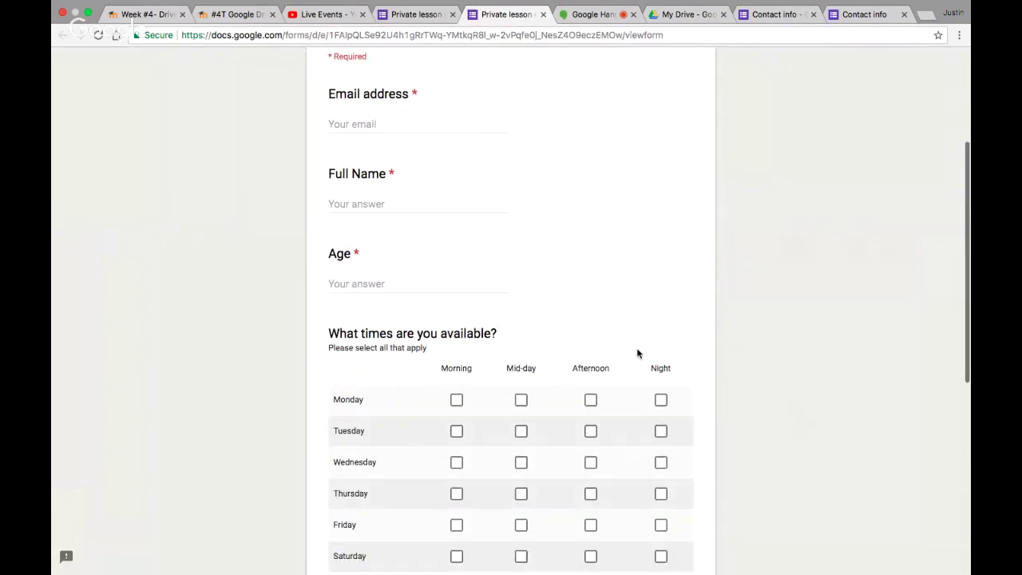
pyautogui.scroll(-3, 759, 356)
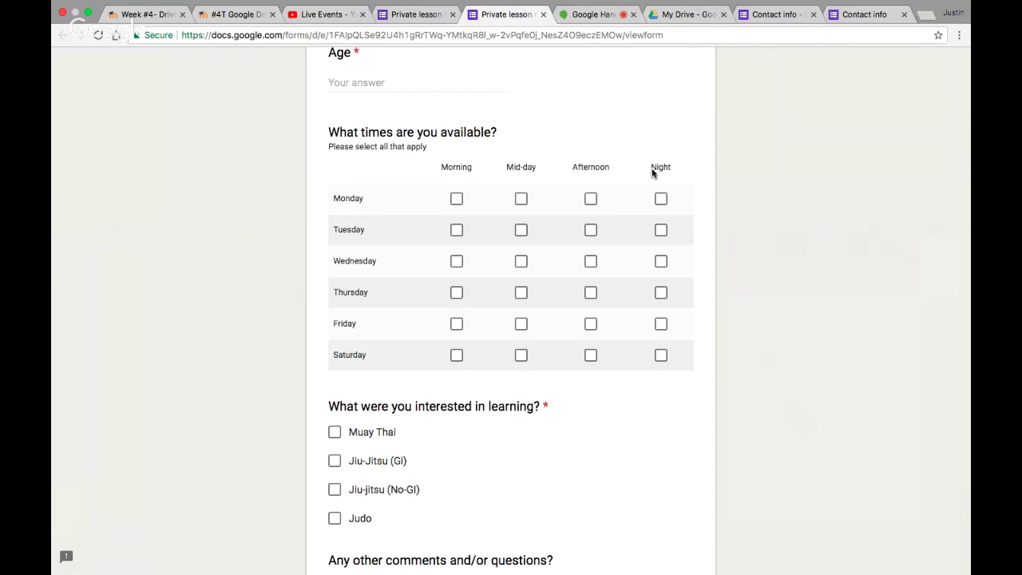
# Tick Monday morning and Tuesday afternoon availability, plus Jiu-jitsu No-Gi and Gi interests
pyautogui.click(456, 200)
pyautogui.click(592, 233)
pyautogui.scroll(-3, 762, 358)
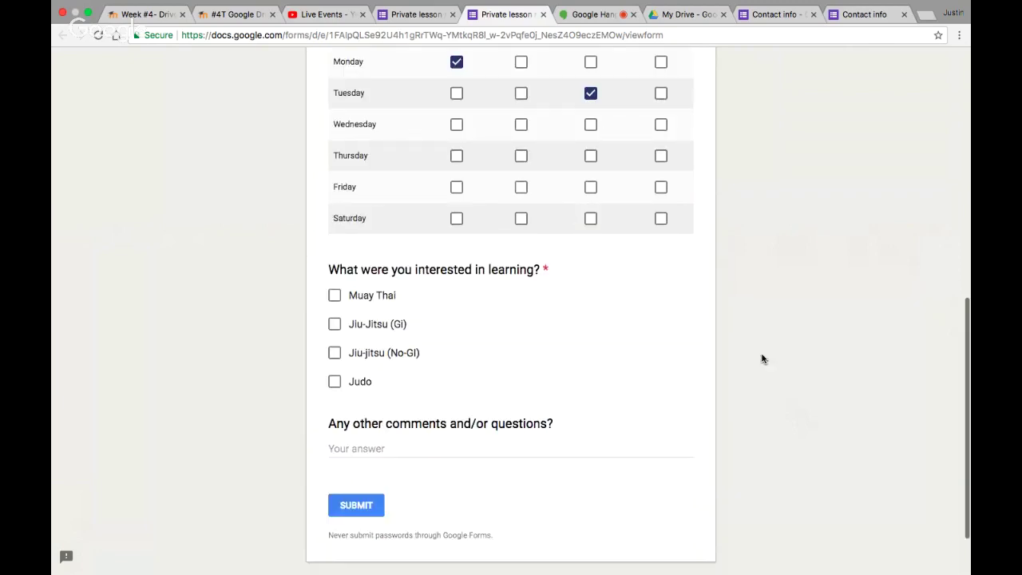
pyautogui.click(334, 339)
pyautogui.click(334, 310)
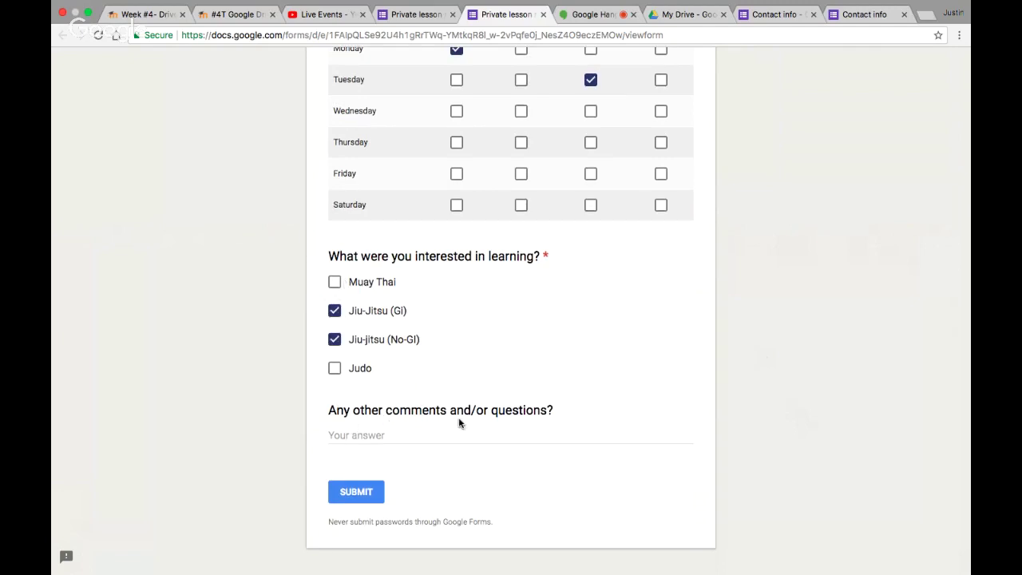
# Try closing the preview tab, but choose Stay on the leave prompt
pyautogui.scroll(3, 695, 151)
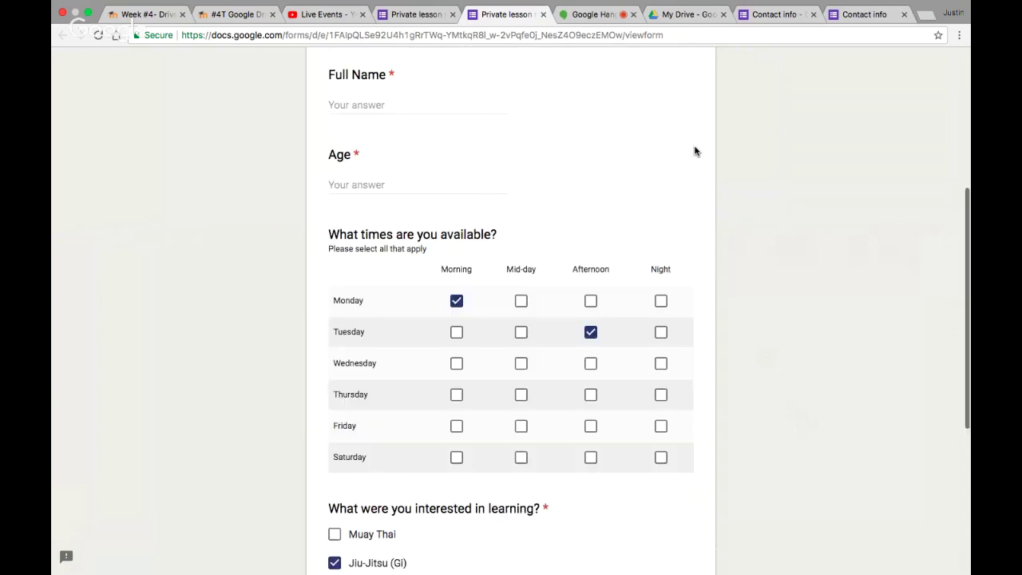
pyautogui.scroll(4, 695, 151)
pyautogui.click(543, 17)
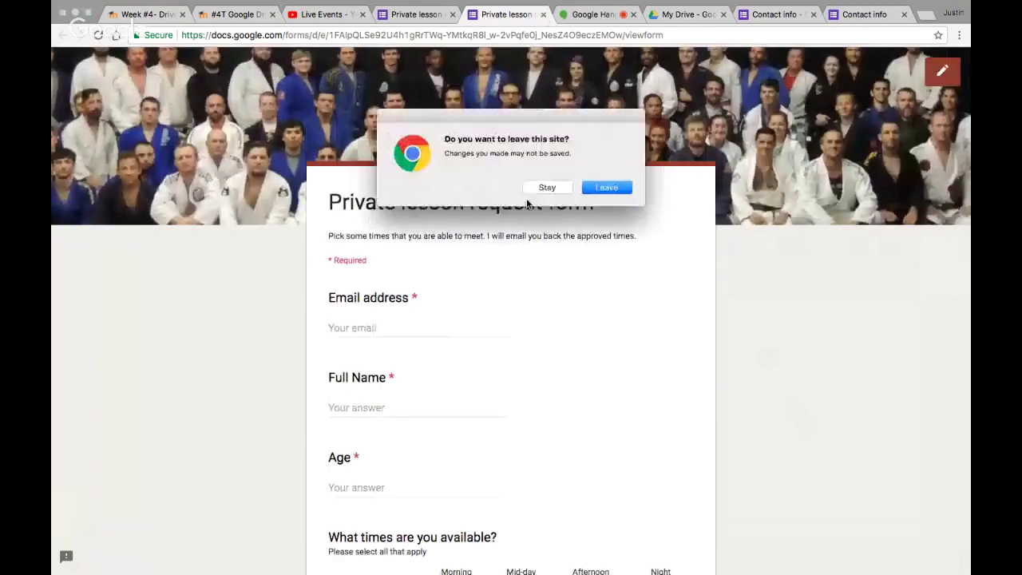
pyautogui.click(532, 190)
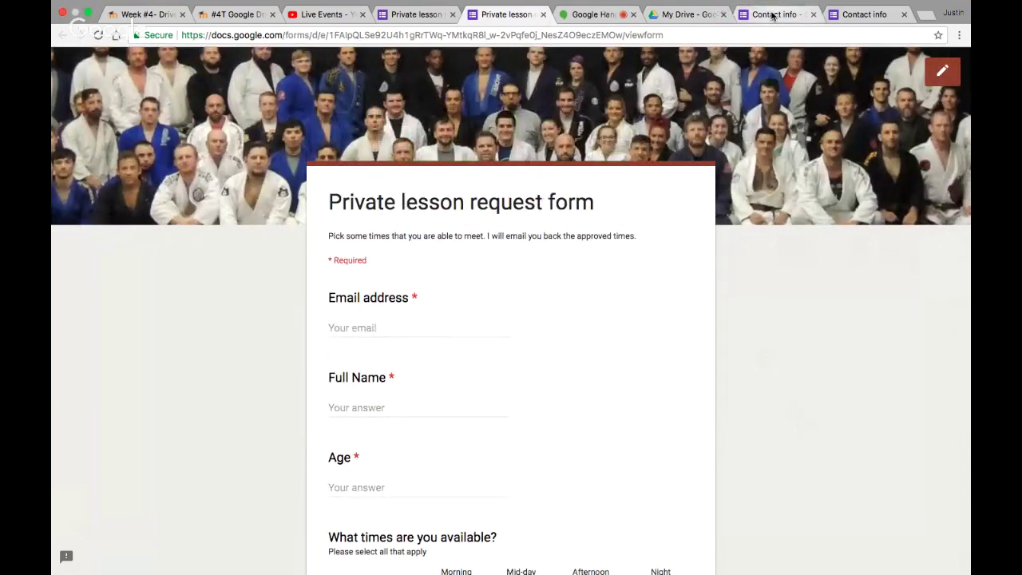
# Return to the Contact info responses and open Settings briefly, then cancel
pyautogui.click(771, 16)
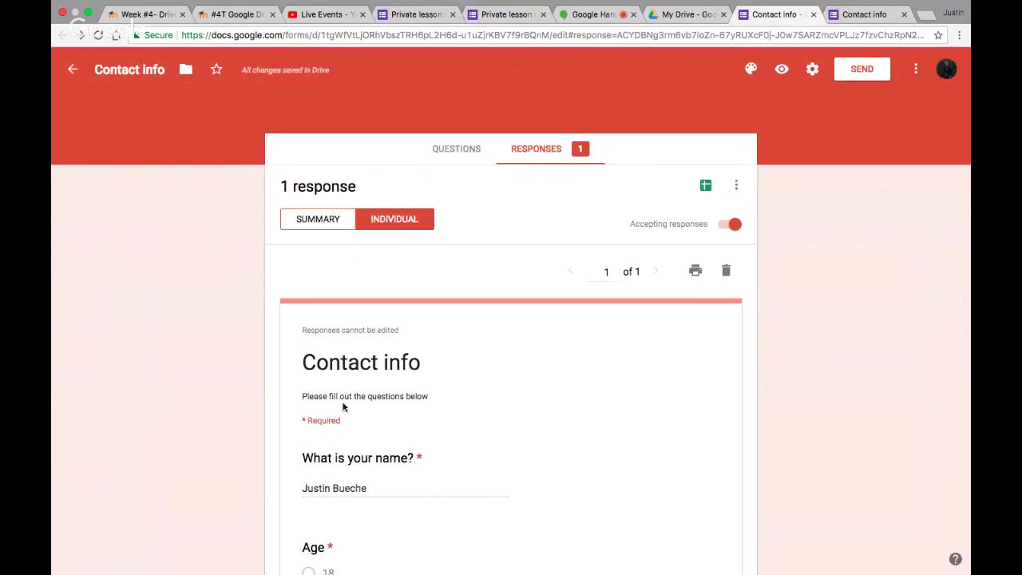
pyautogui.scroll(-10, 454, 414)
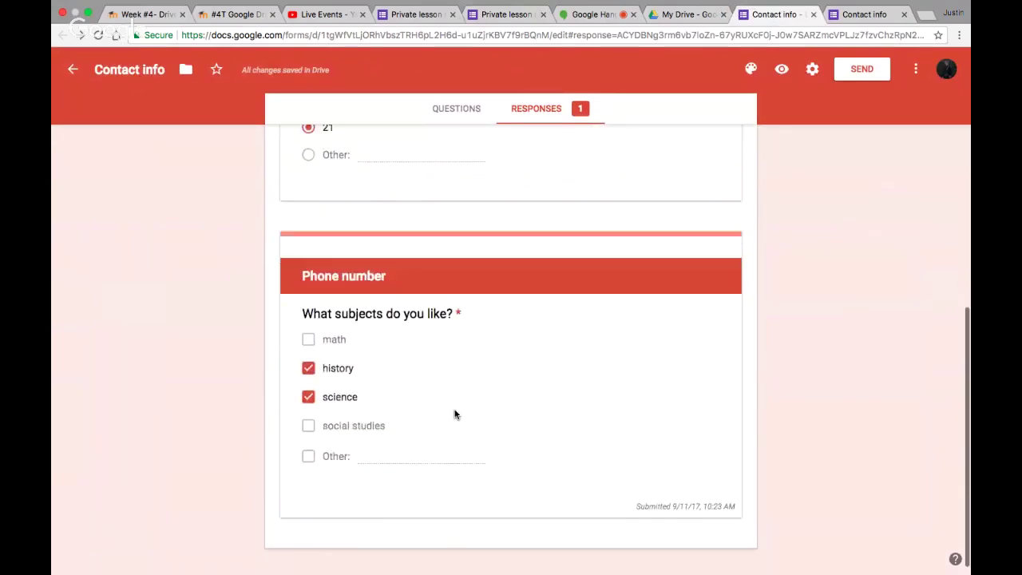
pyautogui.scroll(10, 454, 413)
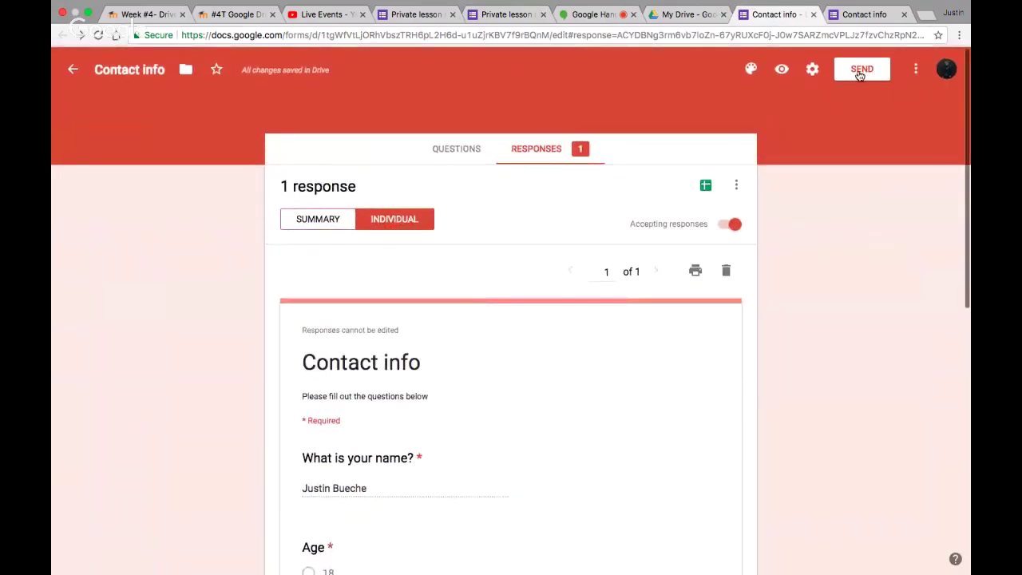
pyautogui.click(812, 69)
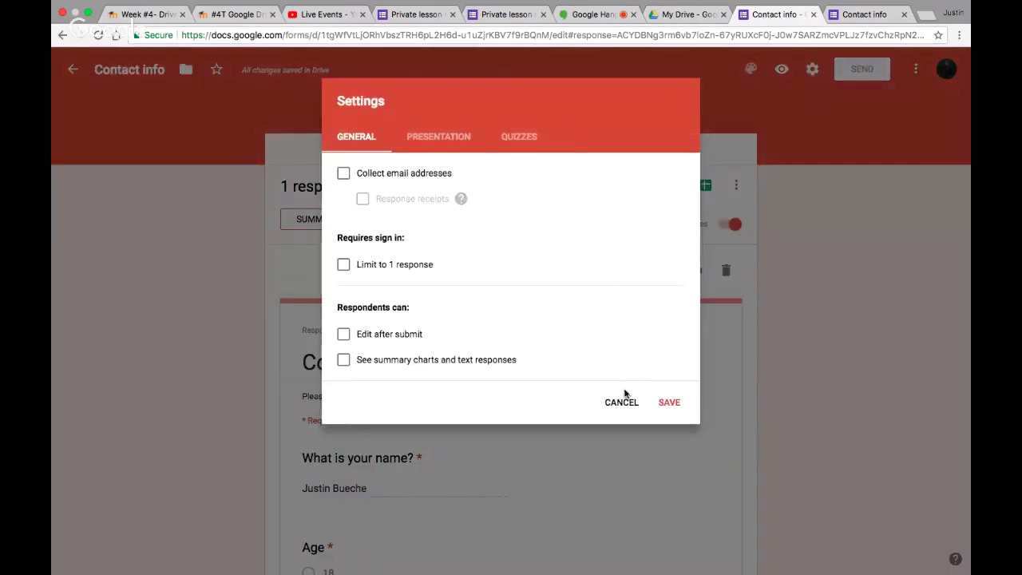
pyautogui.click(621, 403)
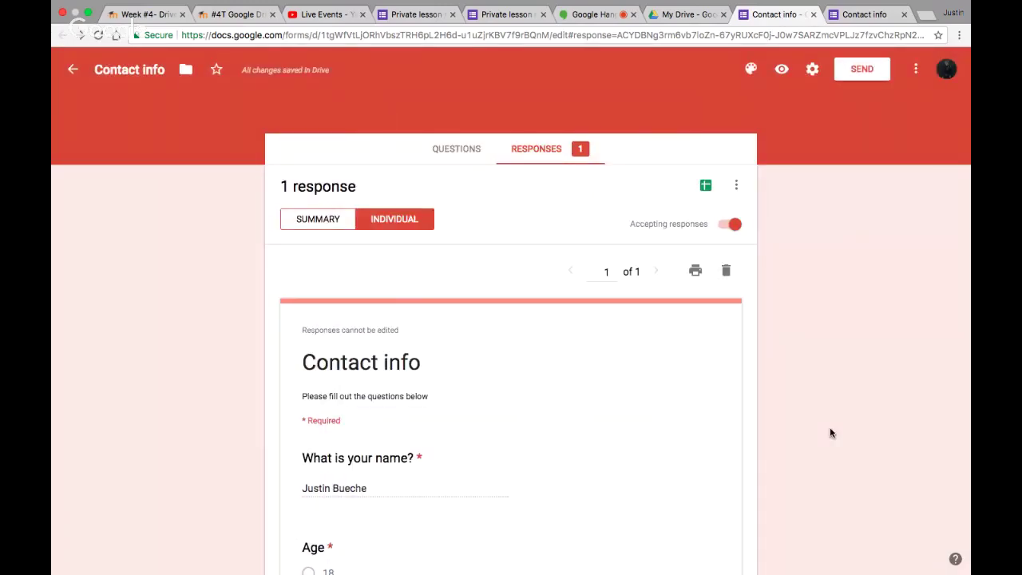
# Browse the Presentation and Quizzes settings, toggle Make this a quiz, and cancel without saving
pyautogui.click(813, 71)
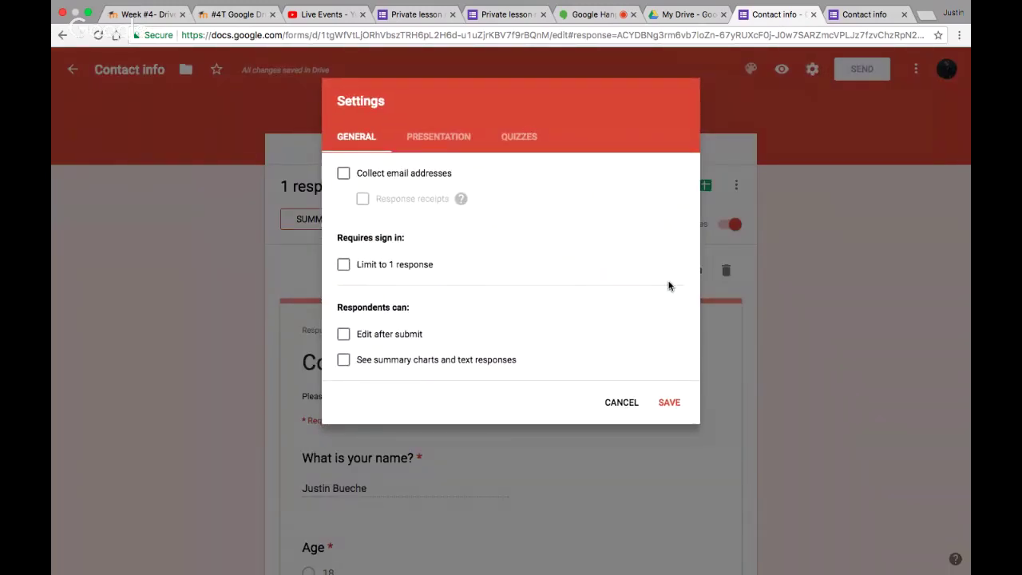
pyautogui.click(449, 136)
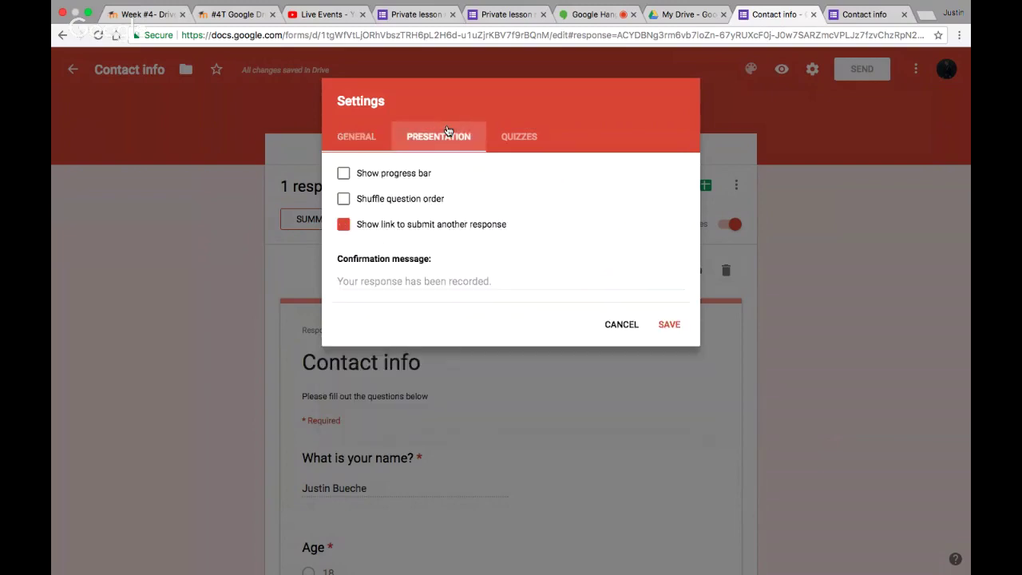
pyautogui.click(517, 137)
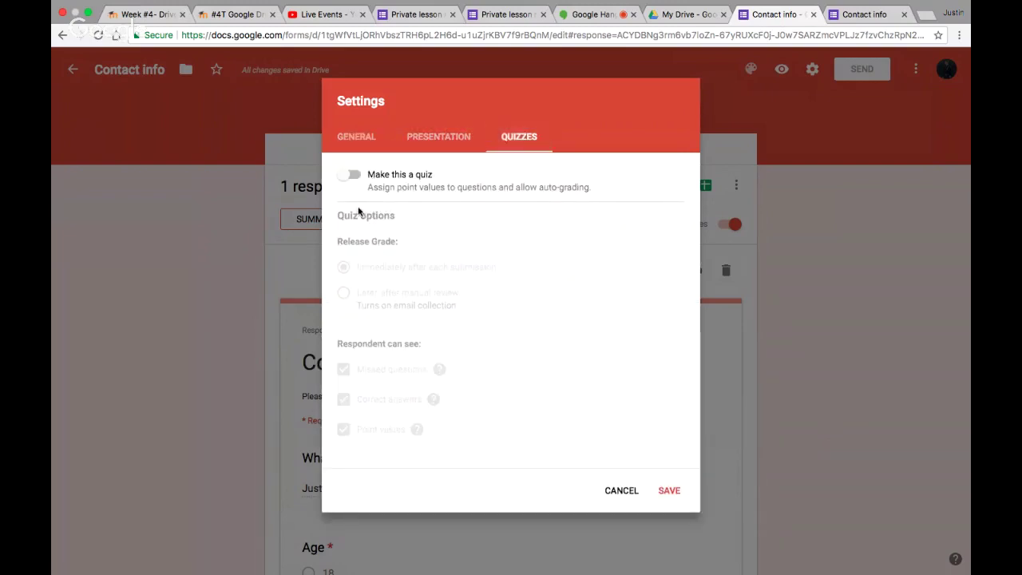
pyautogui.click(351, 175)
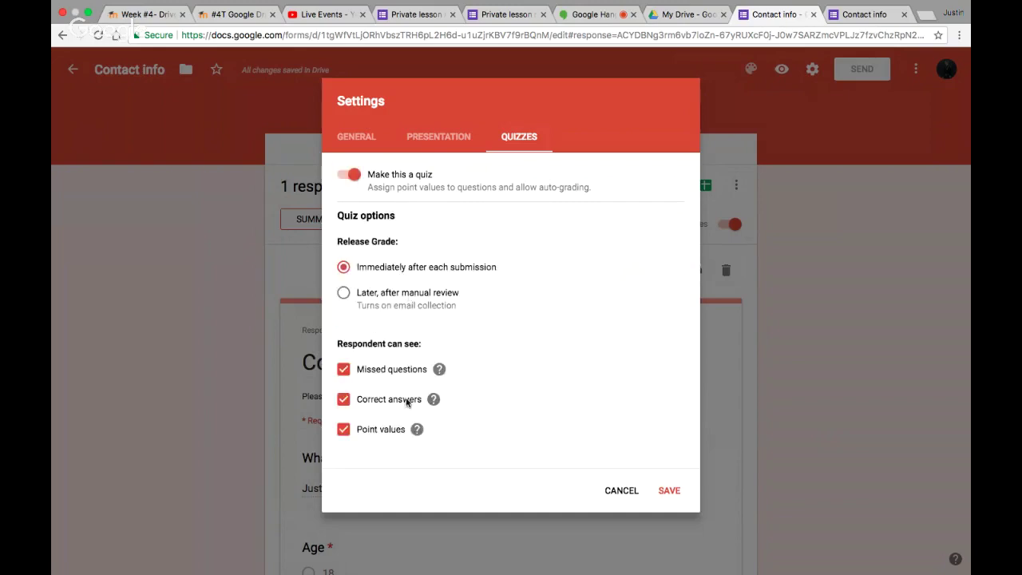
pyautogui.click(622, 491)
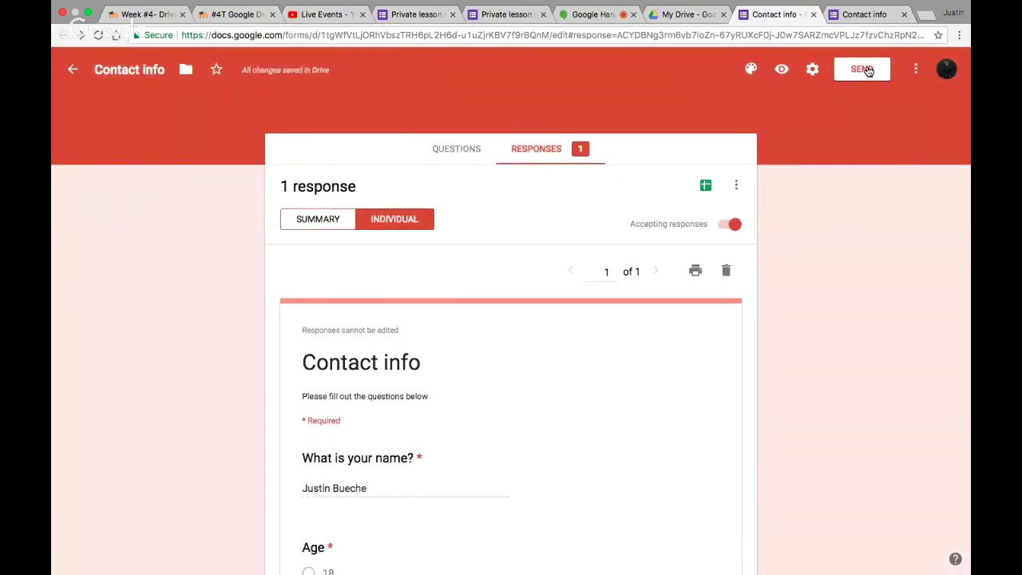
# Check the Send options and the More actions menu, closing both, then go to the Hangouts tab
pyautogui.click(862, 69)
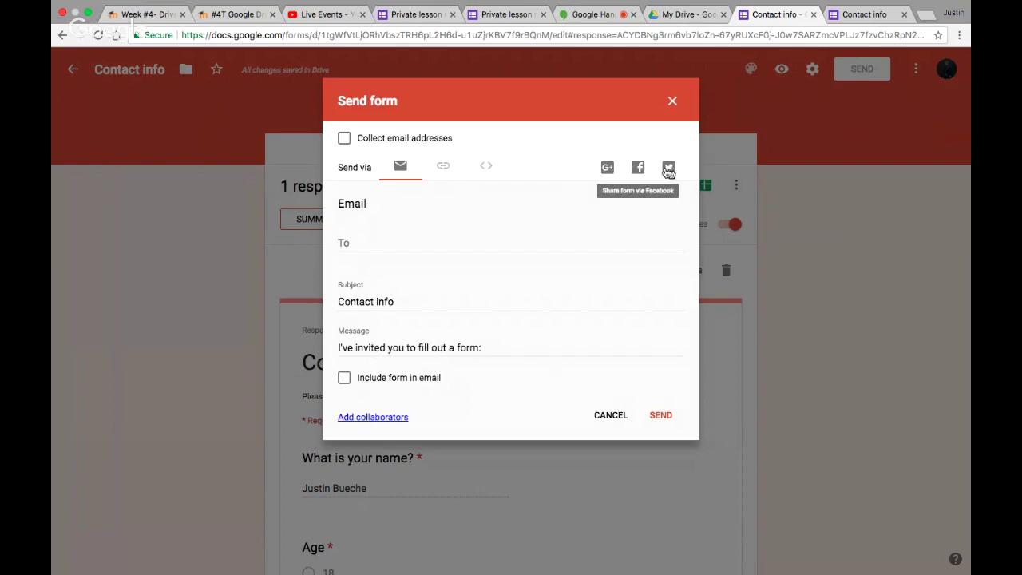
pyautogui.click(606, 415)
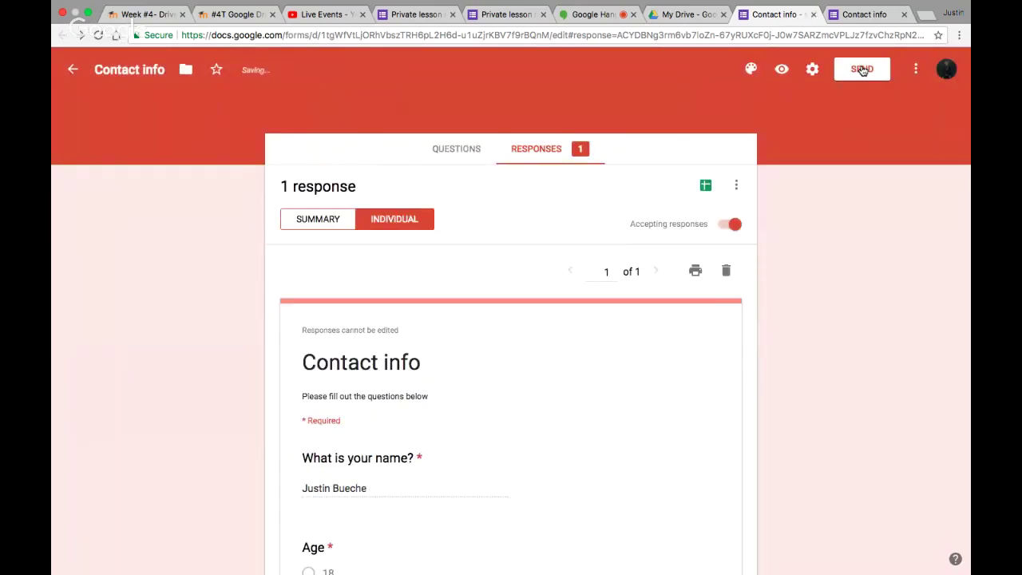
pyautogui.click(915, 68)
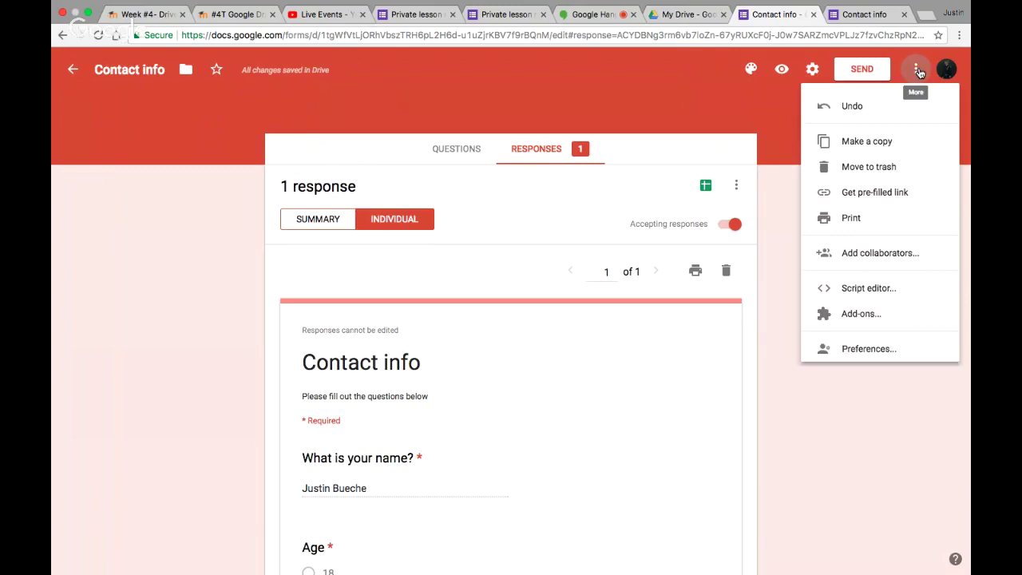
pyautogui.click(830, 471)
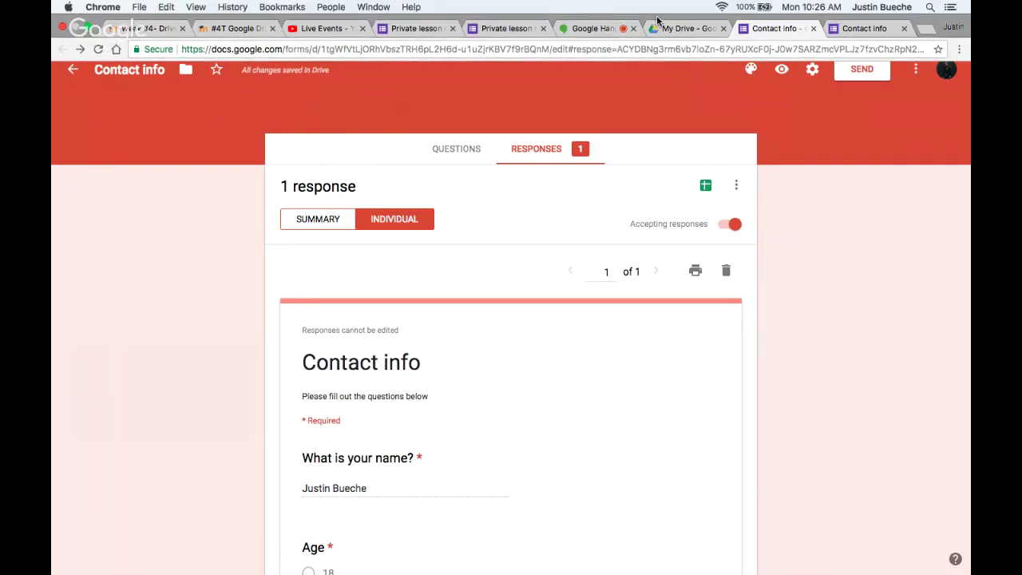
pyautogui.click(594, 29)
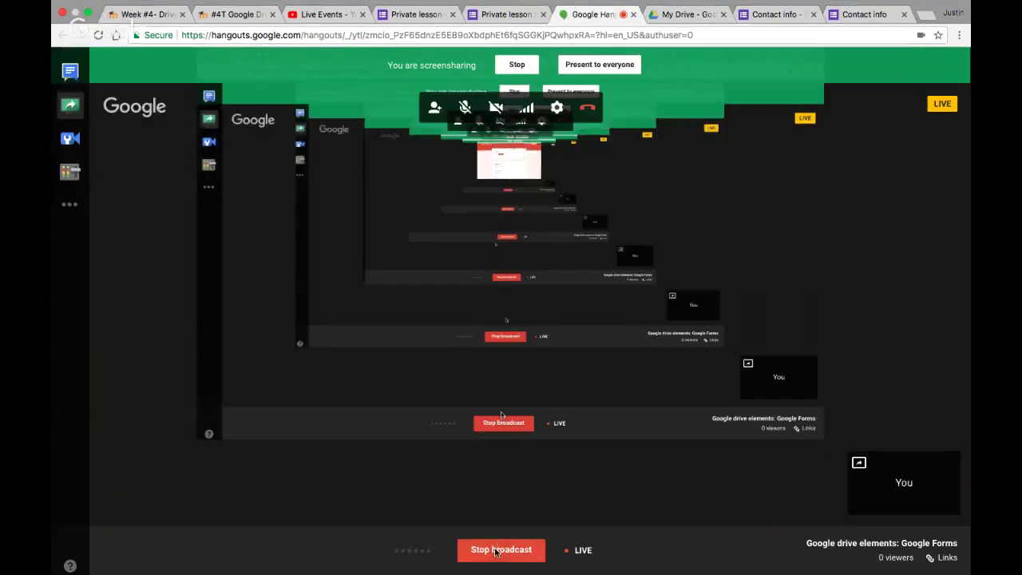